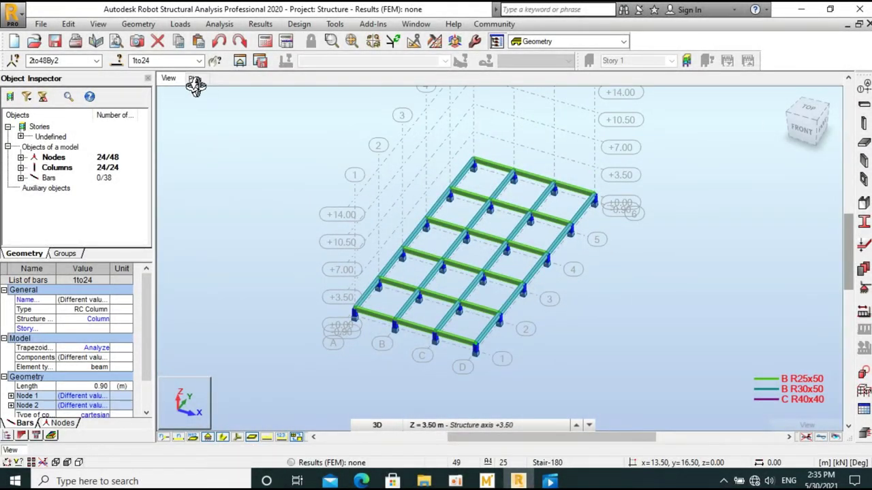
Step: Switch to the Plan view of the base-level grid, then box-select and deselect some middle-bay bars
{"action": "left_click", "coordinate": [195, 80]}
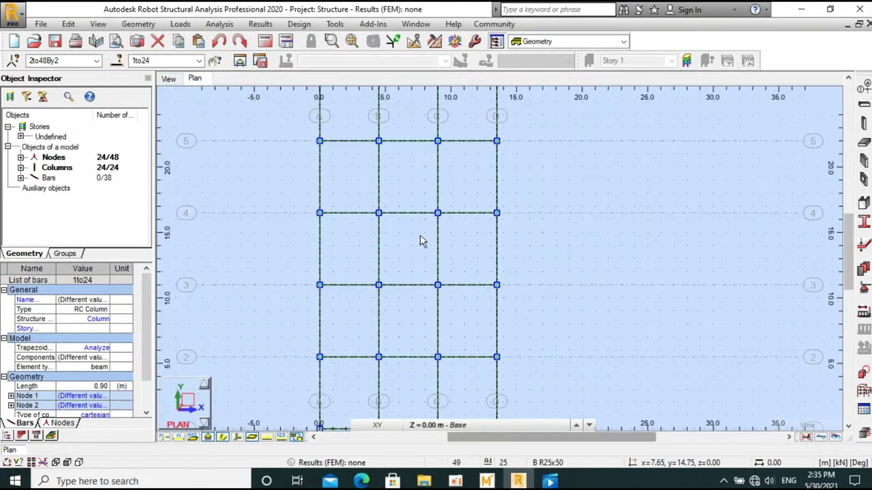
{"action": "left_click_drag", "start_coordinate": [418, 195], "coordinate": [524, 295]}
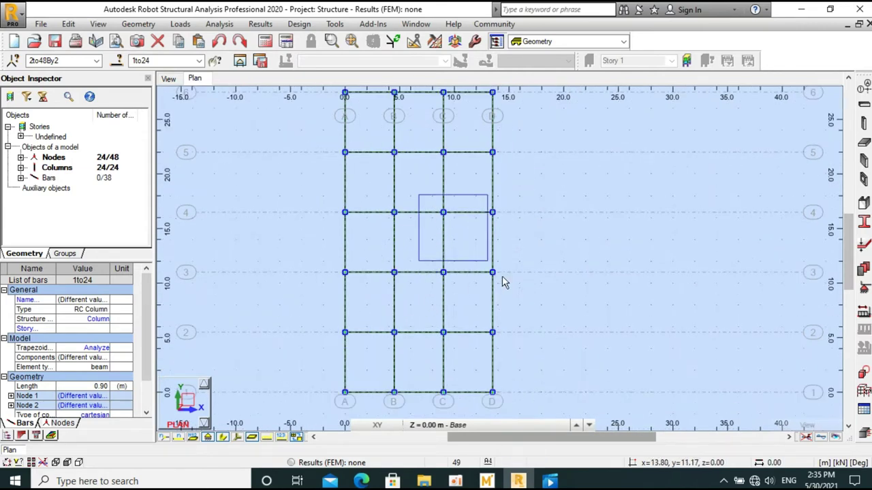
{"action": "left_click", "coordinate": [574, 247]}
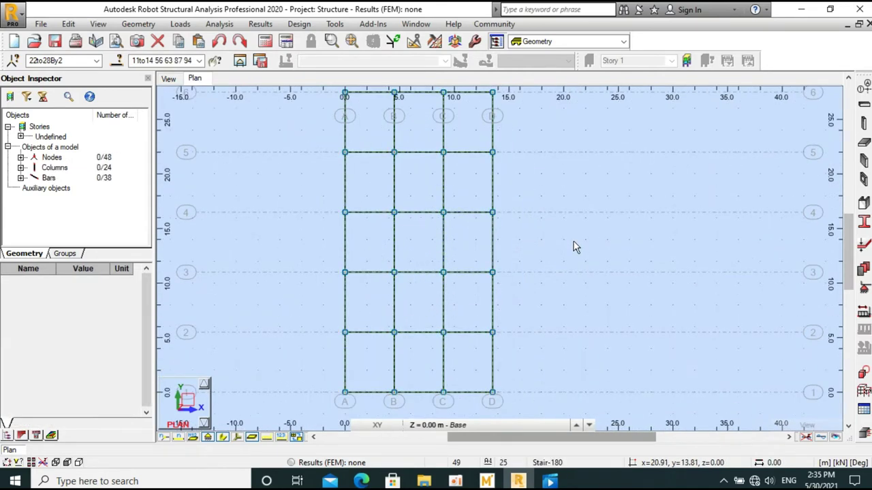
Step: Add Y axis S0 at 15.30 m as one repetition offset -1.2 from axis 4
{"action": "left_click", "coordinate": [863, 88]}
{"action": "left_click_drag", "start_coordinate": [481, 75], "coordinate": [609, 64]}
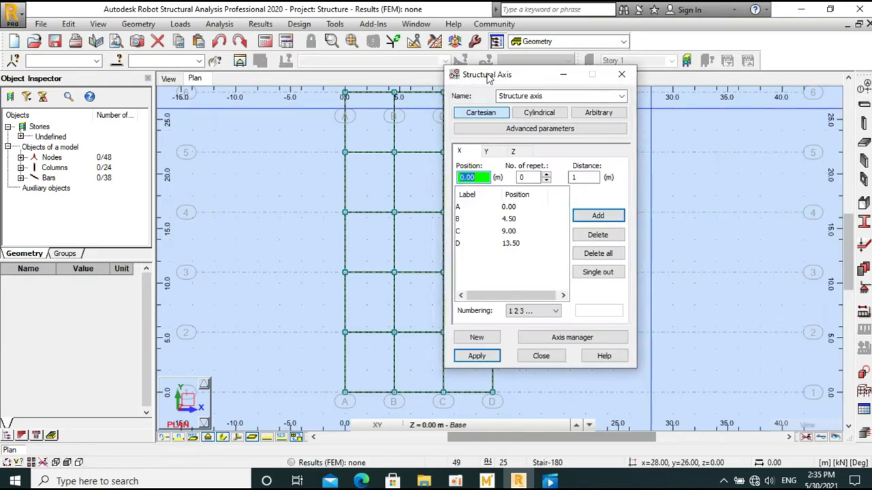
{"action": "left_click", "coordinate": [611, 139]}
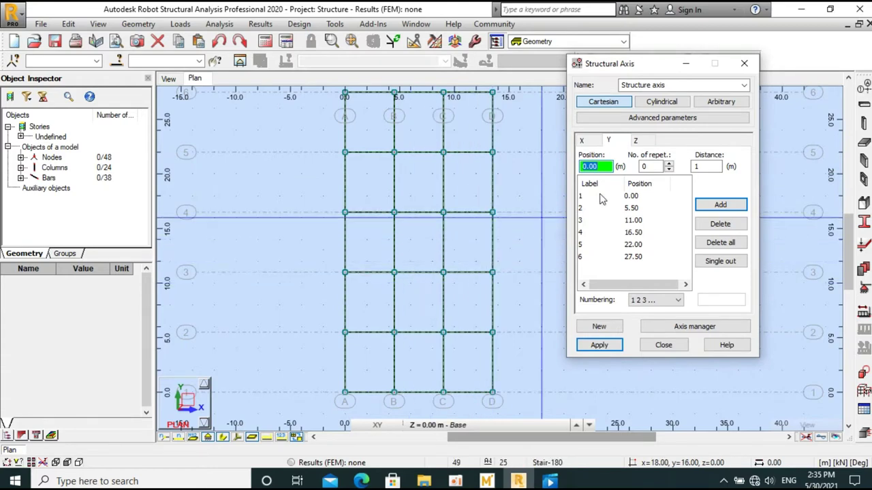
{"action": "left_click", "coordinate": [583, 234]}
{"action": "left_click", "coordinate": [669, 165]}
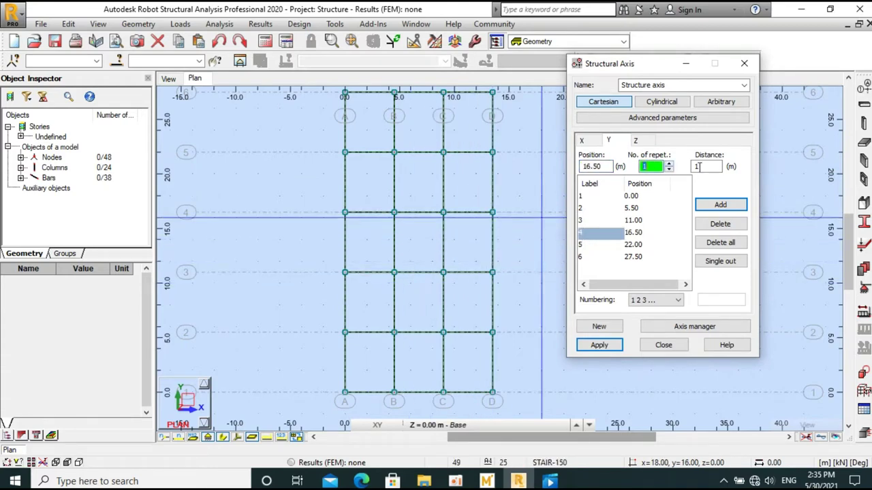
{"action": "key", "text": "Tab"}
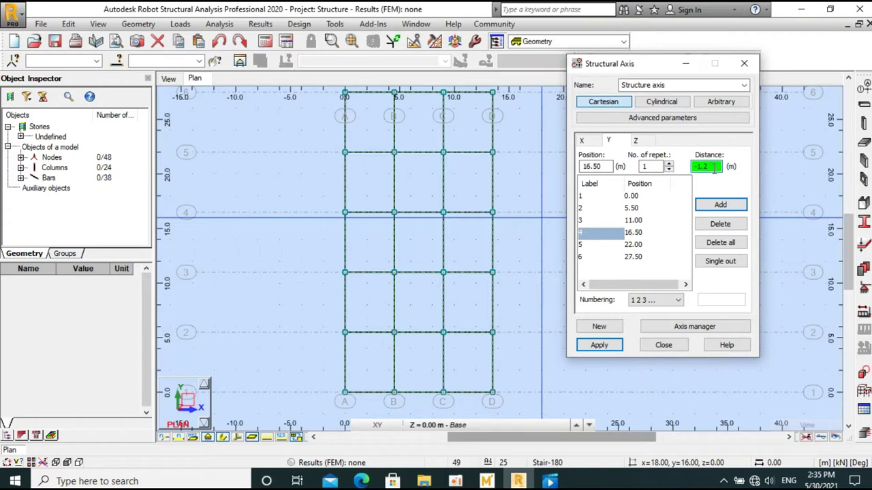
{"action": "left_click", "coordinate": [654, 300]}
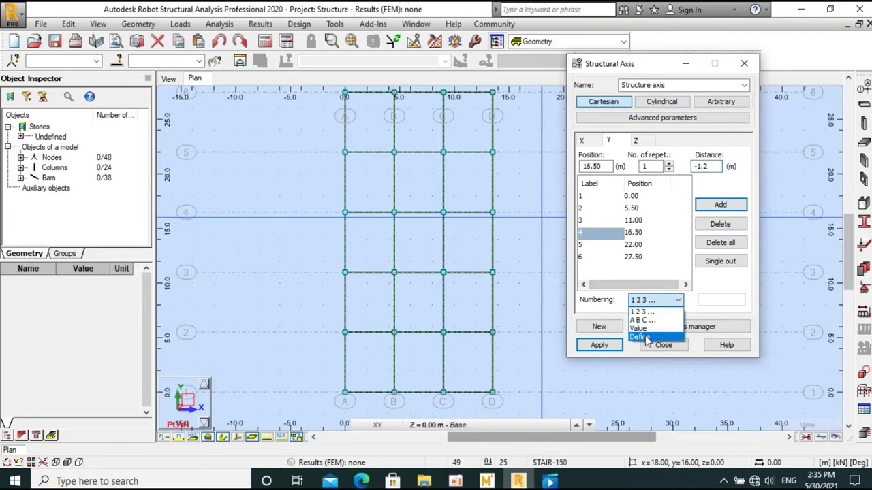
{"action": "left_click", "coordinate": [644, 334]}
{"action": "left_click", "coordinate": [719, 299]}
{"action": "type", "text": "S0"}
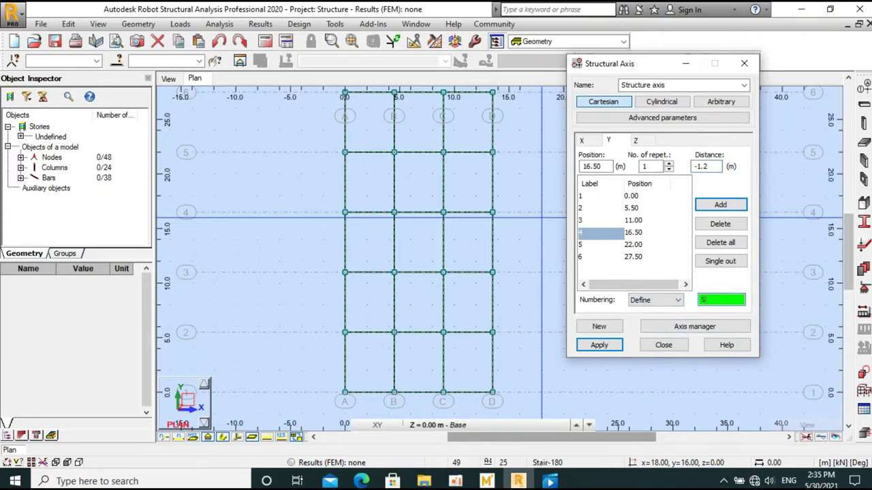
{"action": "left_click", "coordinate": [720, 205]}
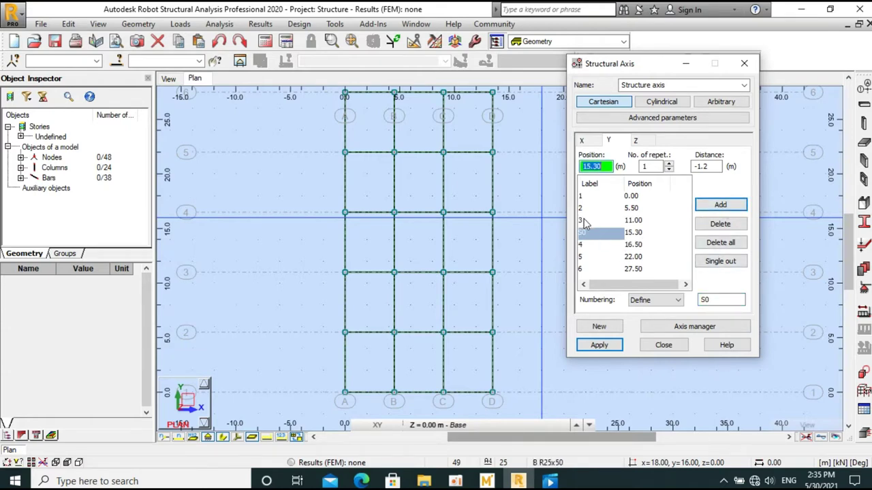
Step: Add Y axis S1 at 12.20 m offset 1.2 from axis 3, and apply both axes
{"action": "left_click", "coordinate": [585, 221]}
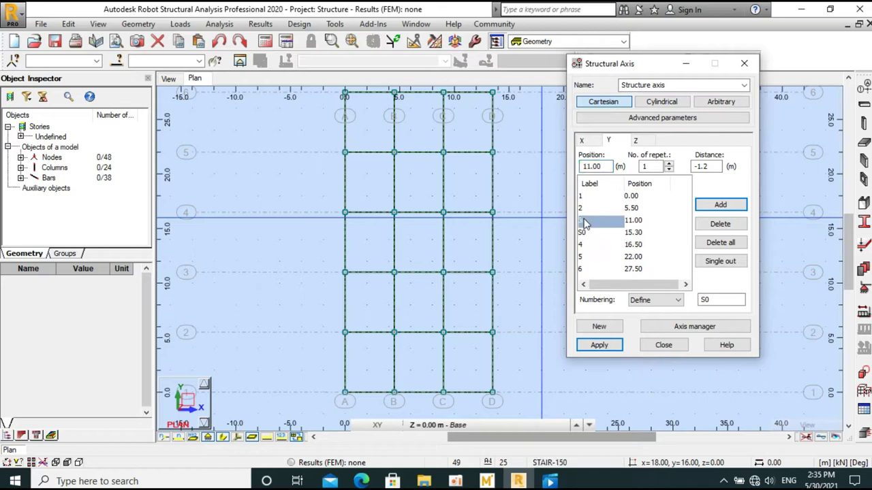
{"action": "double_click", "coordinate": [701, 166]}
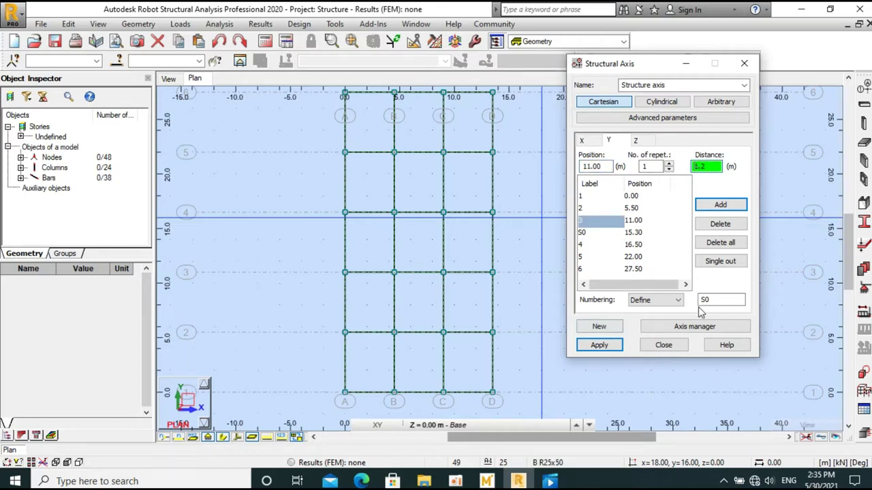
{"action": "double_click", "coordinate": [728, 300]}
{"action": "type", "text": "1"}
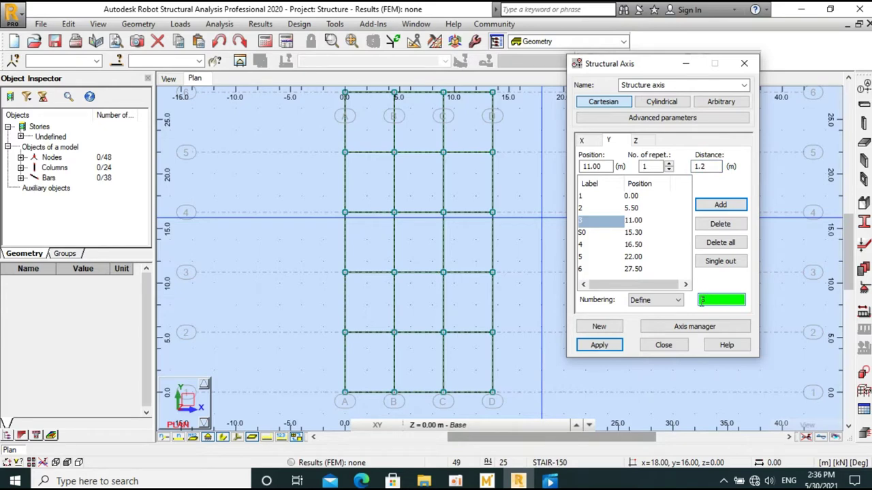
{"action": "left_click", "coordinate": [720, 205]}
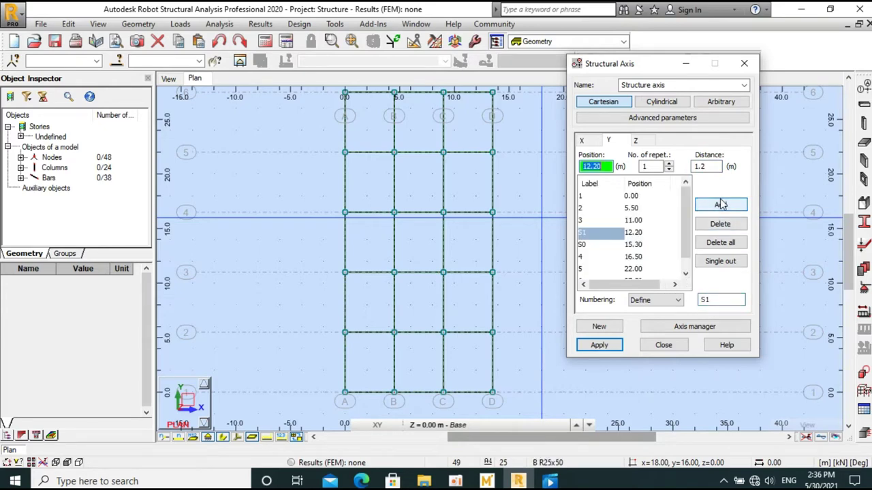
{"action": "left_click", "coordinate": [603, 345]}
{"action": "scroll", "coordinate": [430, 278], "scroll_direction": "up", "scroll_amount": 1}
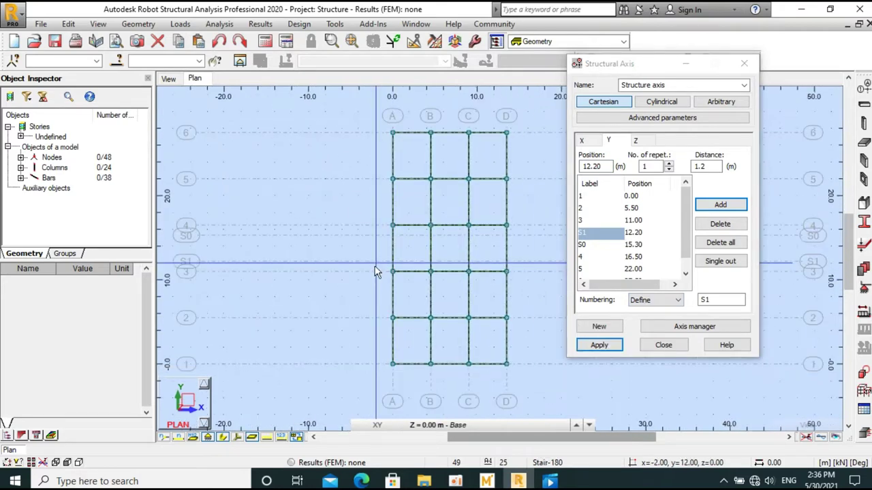
{"action": "scroll", "coordinate": [522, 234], "scroll_direction": "up", "scroll_amount": 1}
{"action": "middle_click_drag", "start_coordinate": [523, 234], "coordinate": [492, 268]}
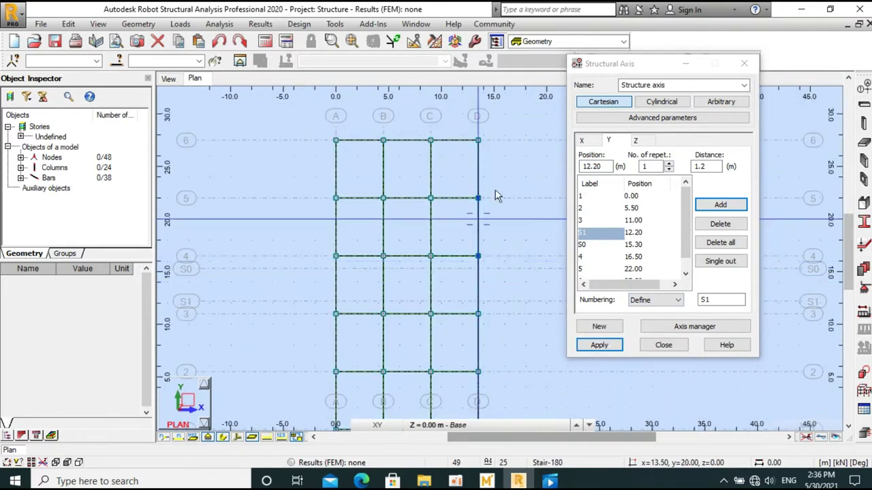
Step: Add X axis S2 at 12.30 m as one repetition offset -1.2 from axis D
{"action": "left_click", "coordinate": [582, 140]}
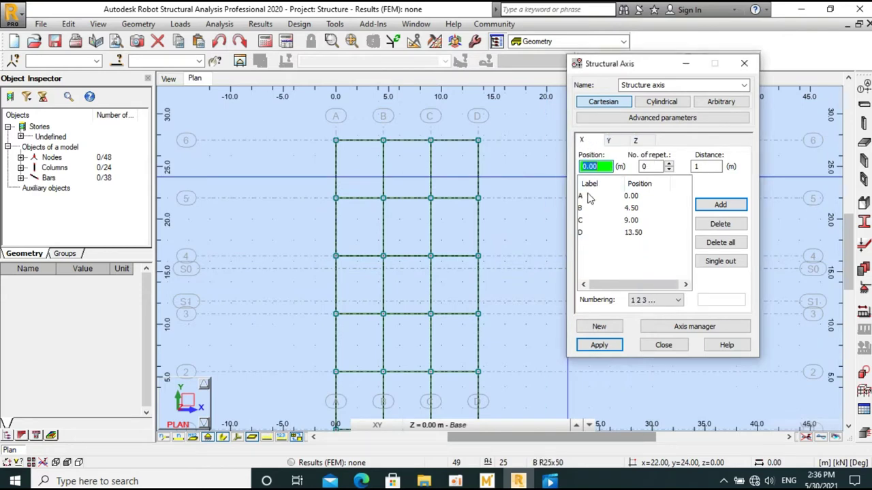
{"action": "left_click", "coordinate": [585, 235]}
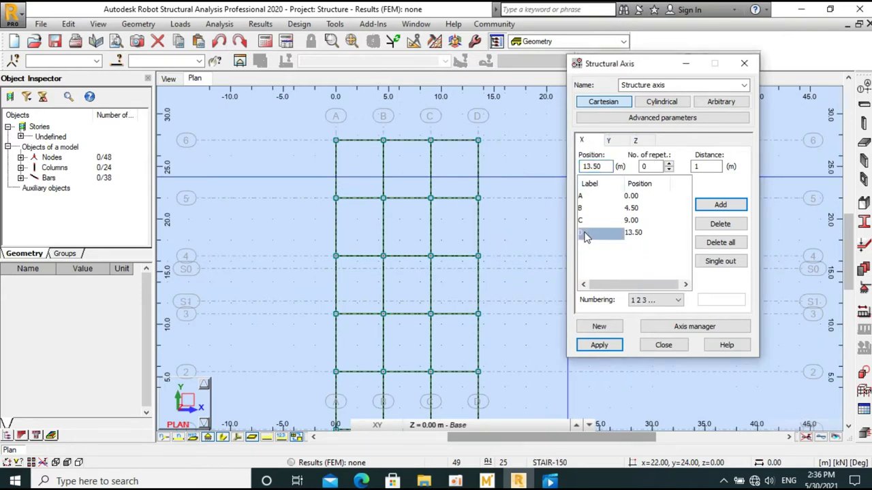
{"action": "left_click", "coordinate": [670, 163]}
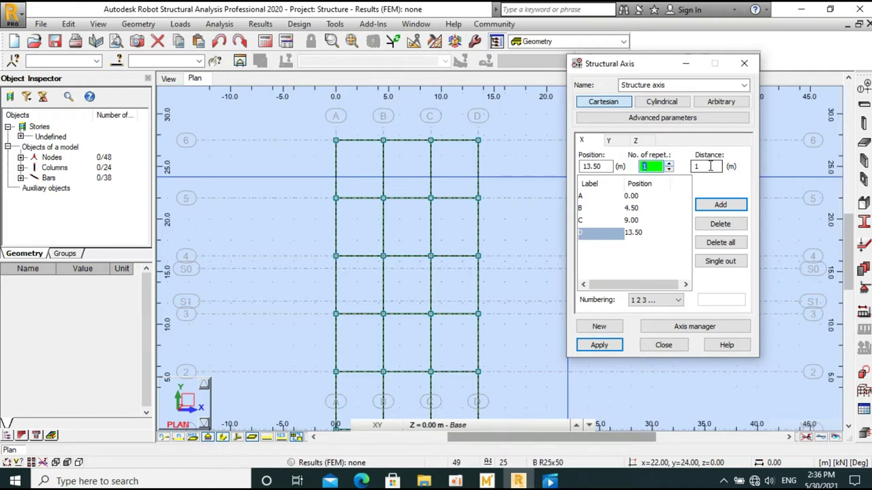
{"action": "left_click", "coordinate": [710, 167]}
{"action": "type", "text": "-1.2"}
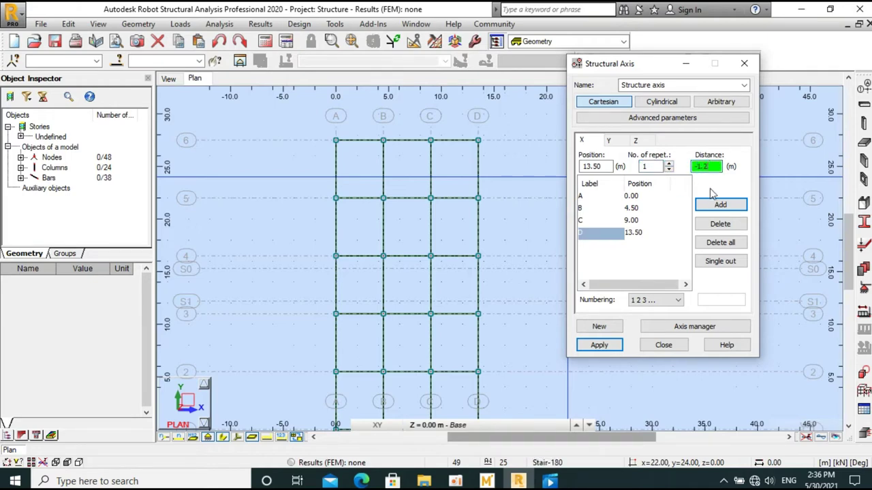
{"action": "left_click", "coordinate": [676, 300]}
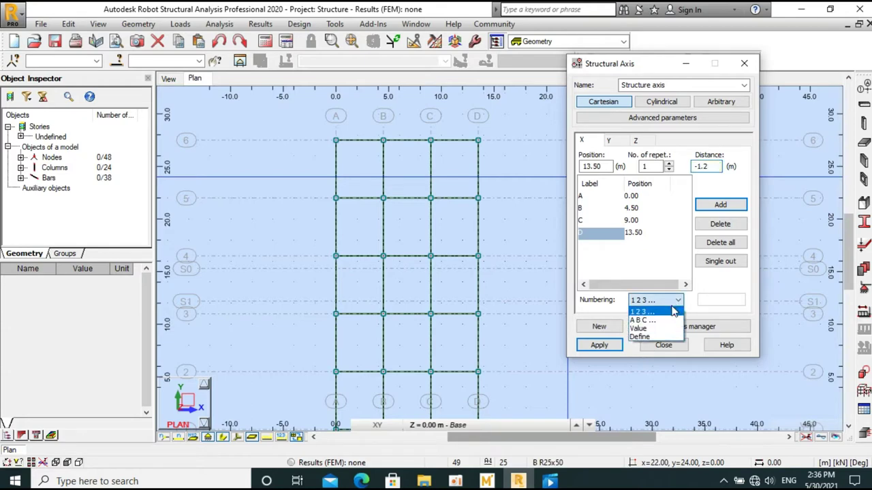
{"action": "left_click", "coordinate": [639, 336]}
{"action": "left_click", "coordinate": [713, 301]}
{"action": "type", "text": "S2"}
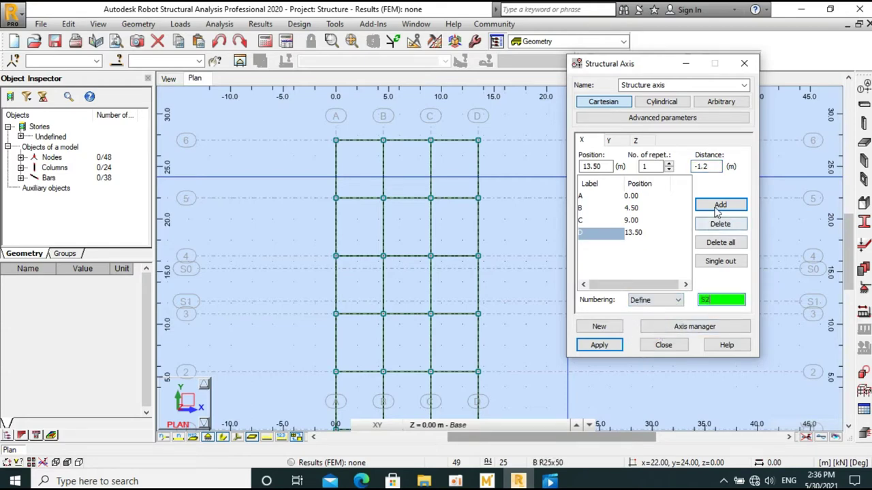
{"action": "left_click", "coordinate": [719, 206]}
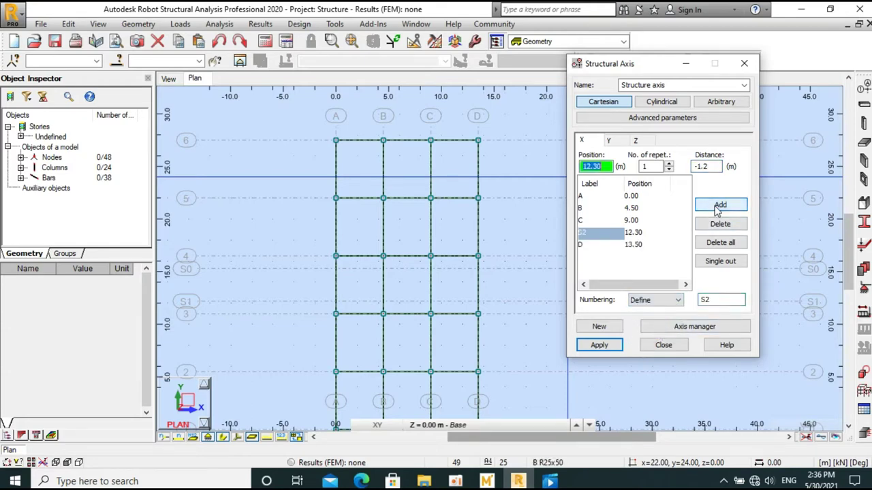
Step: Add X axis S3 at 11.10 m, apply, and close the axis settings
{"action": "left_click", "coordinate": [725, 300]}
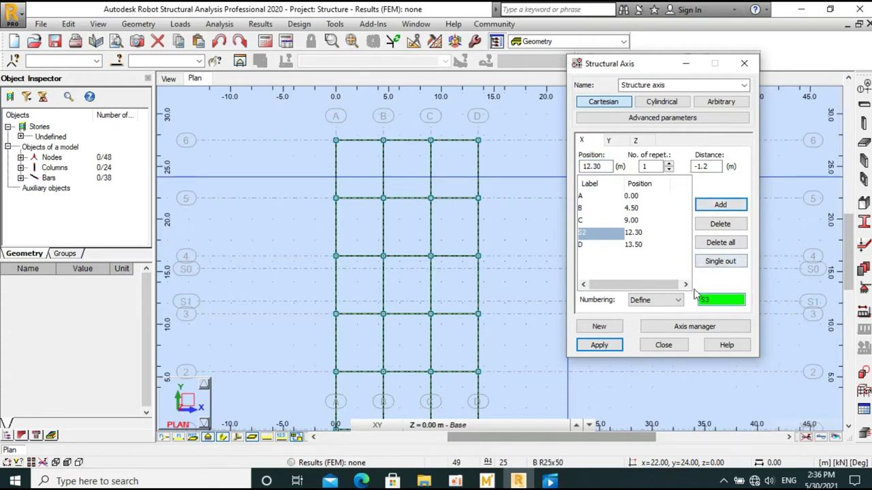
{"action": "left_click", "coordinate": [719, 205]}
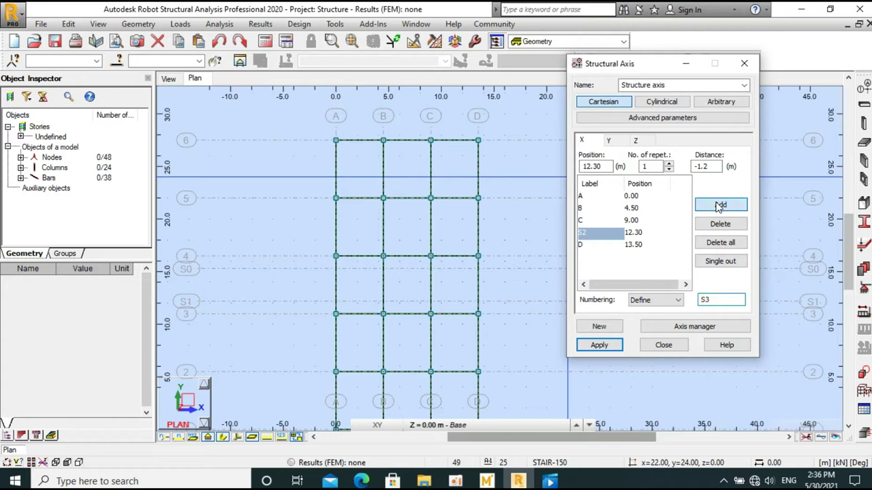
{"action": "left_click", "coordinate": [598, 346]}
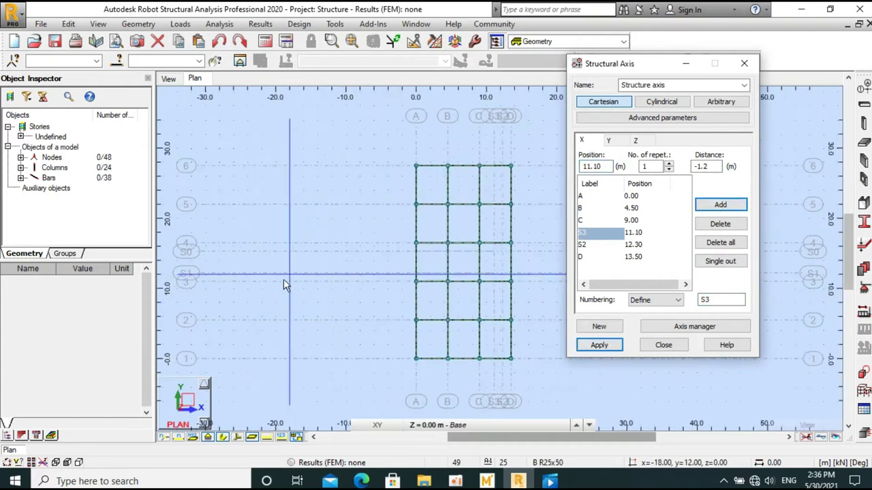
{"action": "scroll", "coordinate": [499, 267], "scroll_direction": "up", "scroll_amount": 3}
{"action": "scroll", "coordinate": [468, 288], "scroll_direction": "up", "scroll_amount": 1}
{"action": "scroll", "coordinate": [468, 287], "scroll_direction": "up", "scroll_amount": 1}
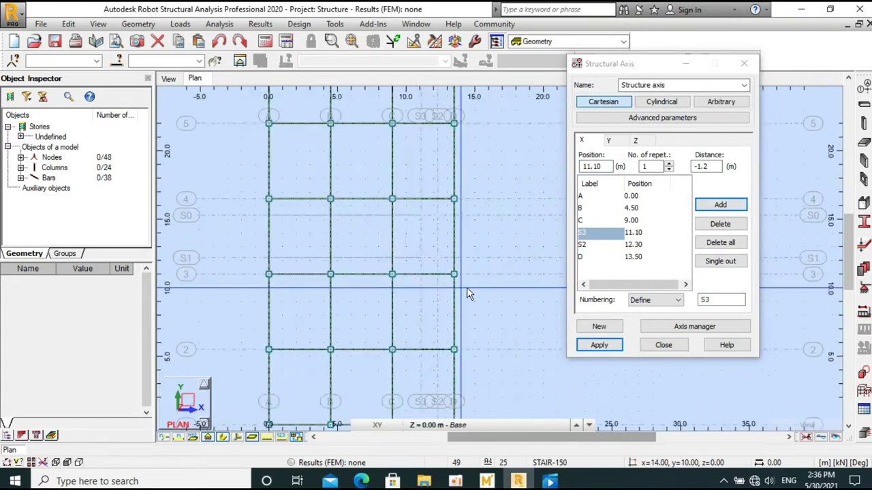
{"action": "scroll", "coordinate": [466, 288], "scroll_direction": "up", "scroll_amount": 1}
{"action": "scroll", "coordinate": [424, 258], "scroll_direction": "up", "scroll_amount": 2}
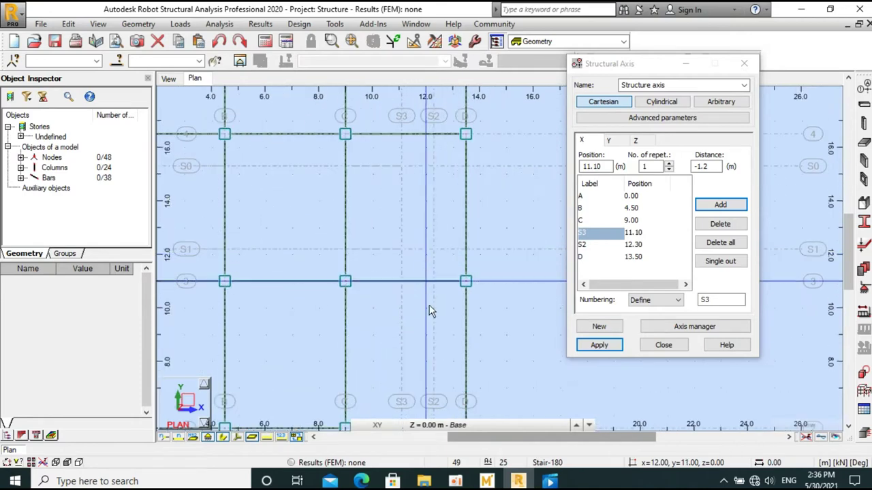
{"action": "left_click", "coordinate": [743, 63]}
{"action": "scroll", "coordinate": [605, 248], "scroll_direction": "down", "scroll_amount": 1}
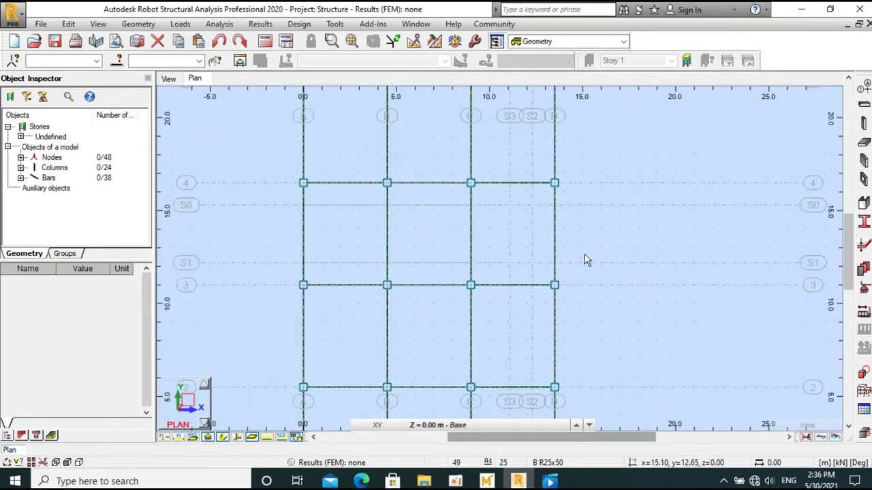
Step: Turn off the Grid option in the View display settings and confirm
{"action": "right_click", "coordinate": [237, 146]}
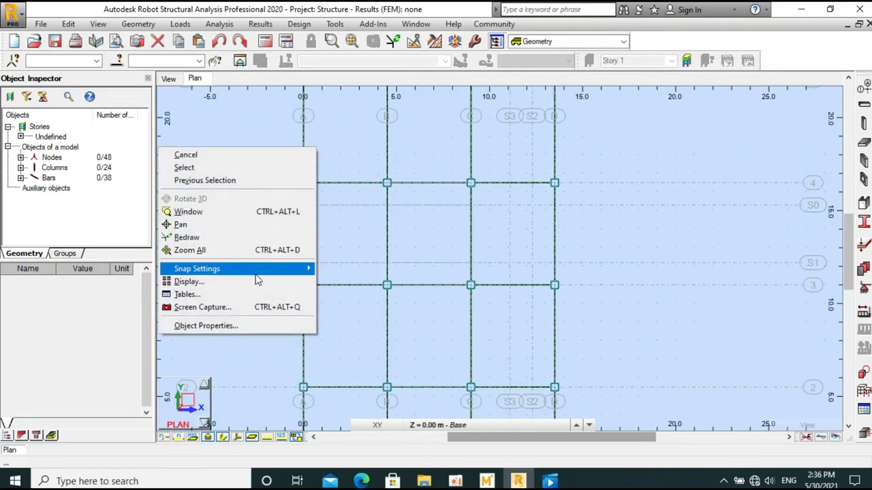
{"action": "left_click", "coordinate": [262, 284]}
{"action": "left_click_drag", "start_coordinate": [136, 41], "coordinate": [344, 57]}
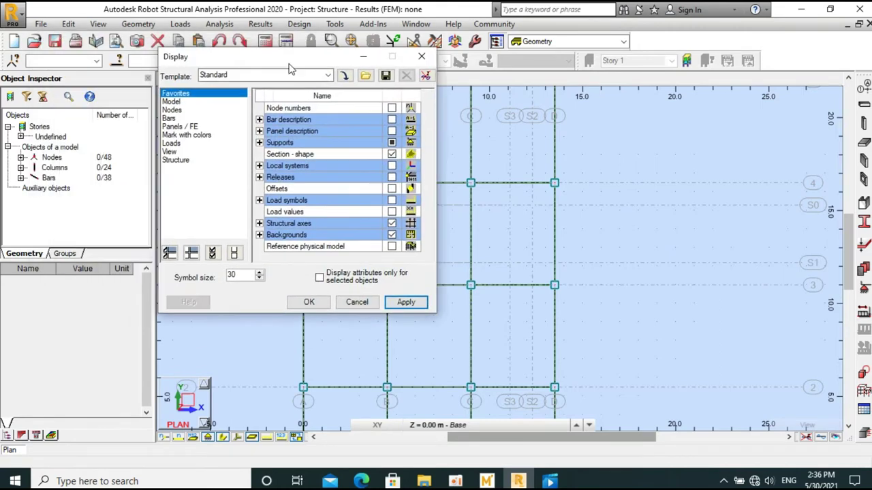
{"action": "left_click", "coordinate": [254, 151]}
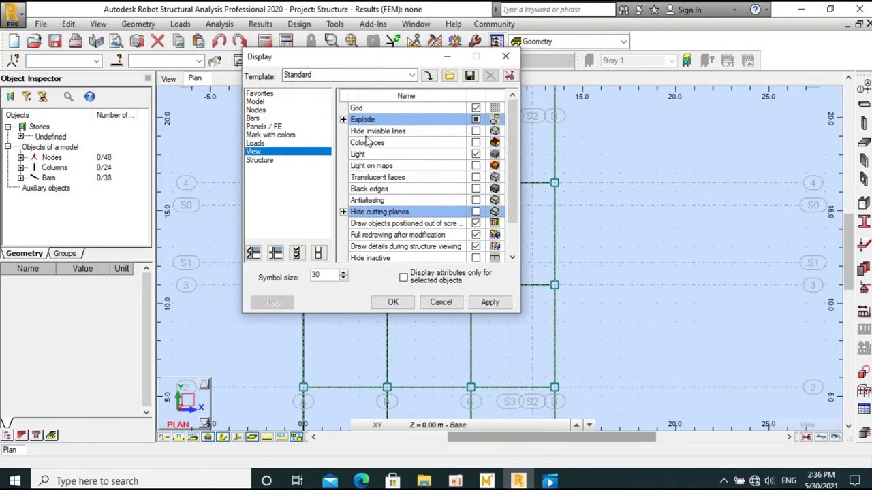
{"action": "left_click", "coordinate": [477, 109]}
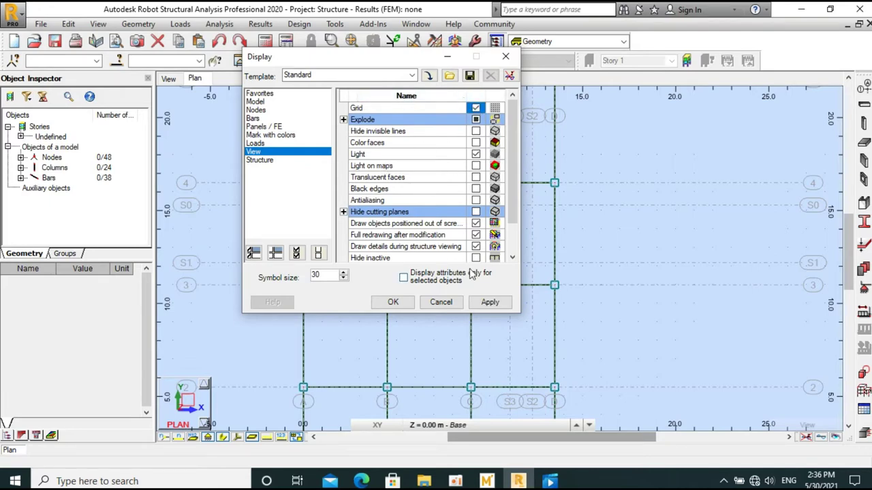
{"action": "left_click", "coordinate": [488, 304]}
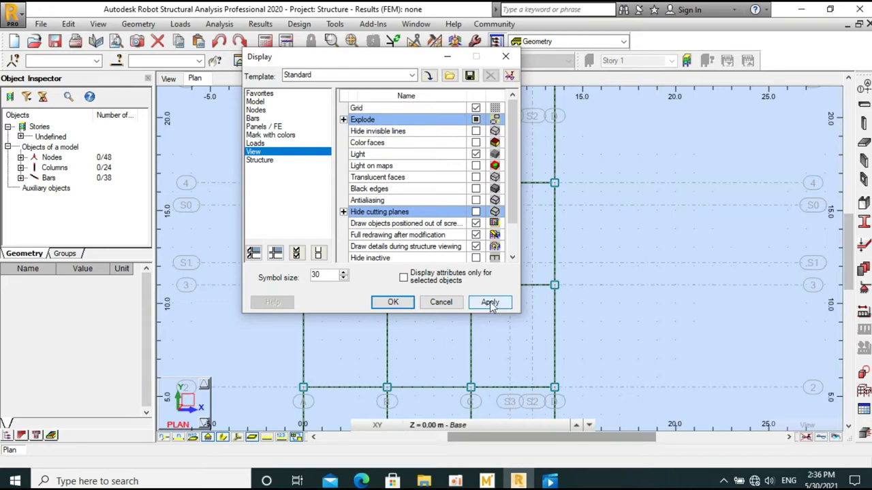
{"action": "left_click", "coordinate": [481, 110]}
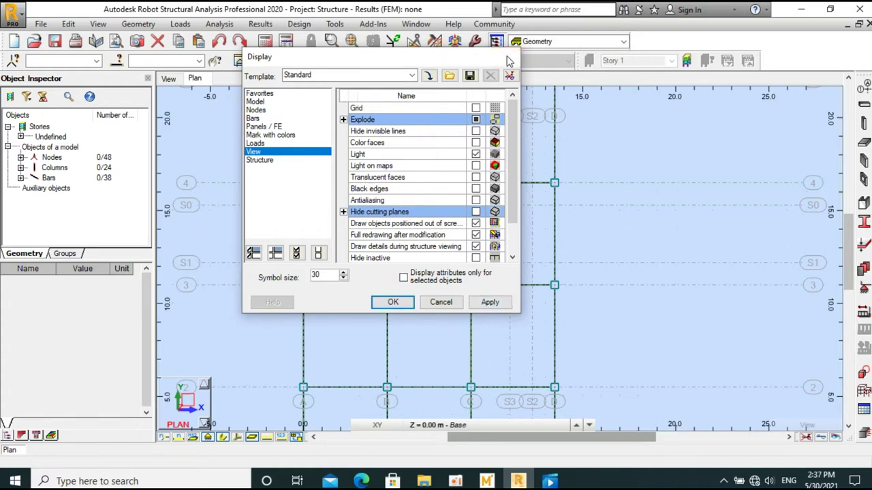
{"action": "left_click", "coordinate": [507, 60]}
{"action": "scroll", "coordinate": [477, 230], "scroll_direction": "up", "scroll_amount": 1}
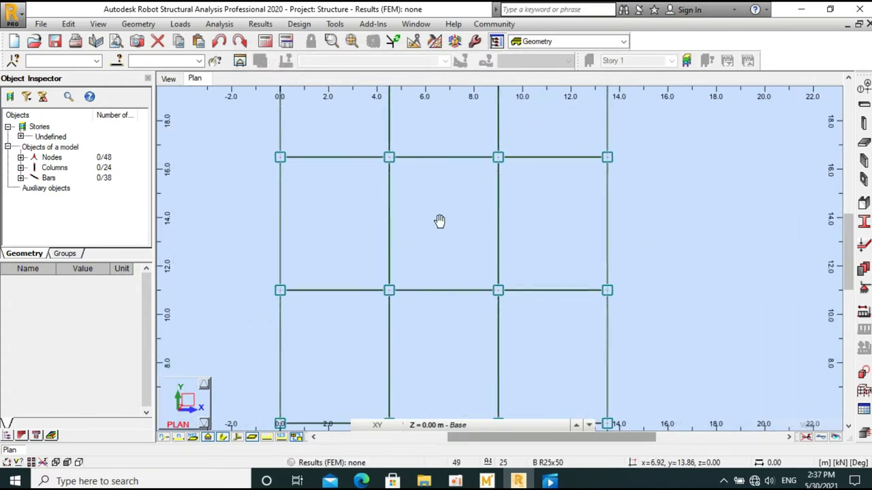
Step: Keep the Base working level, show the Z axis levels with ±0.00 selected, and launch Calculator
{"action": "middle_click_drag", "start_coordinate": [439, 221], "coordinate": [442, 226]}
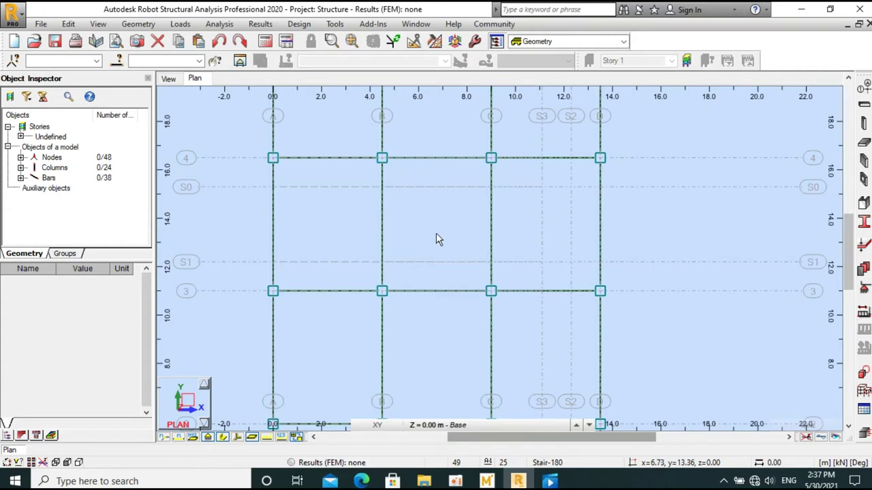
{"action": "left_click", "coordinate": [458, 426]}
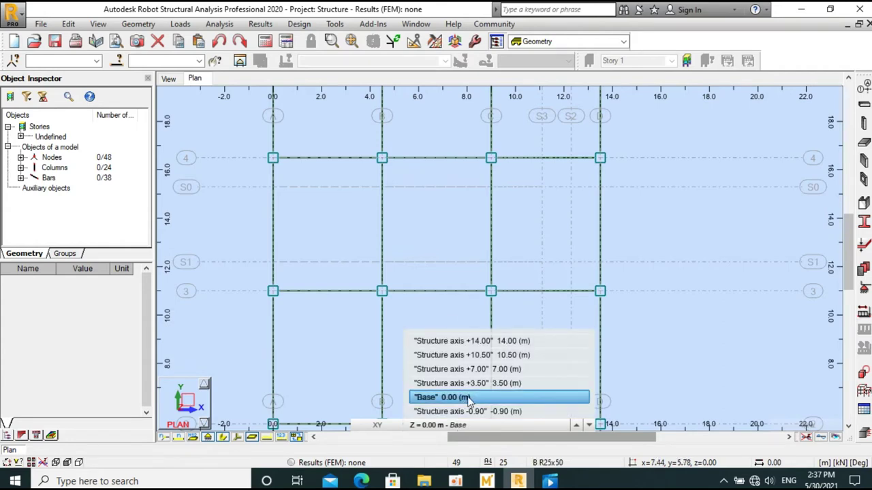
{"action": "left_click", "coordinate": [469, 398]}
{"action": "left_click", "coordinate": [862, 89]}
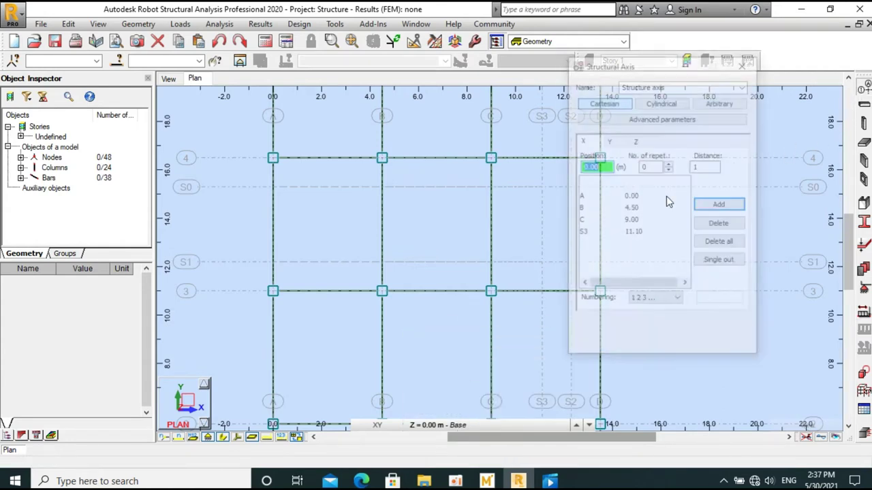
{"action": "left_click", "coordinate": [591, 136]}
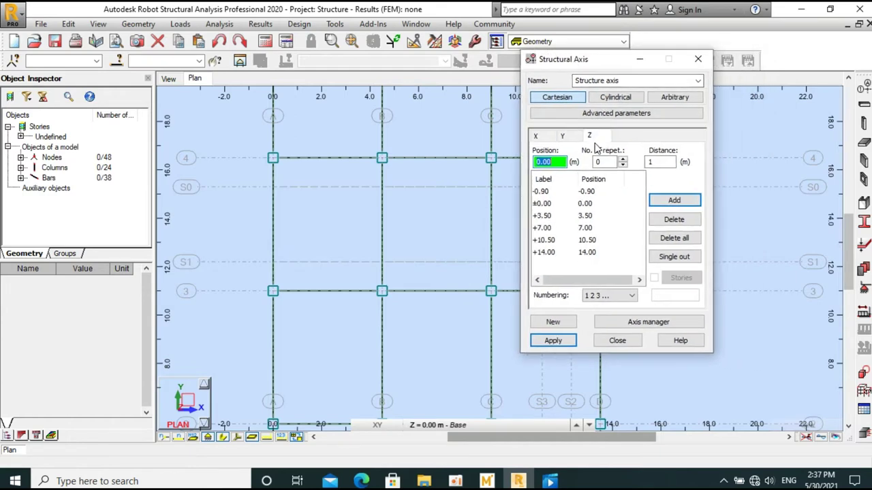
{"action": "left_click", "coordinate": [545, 208]}
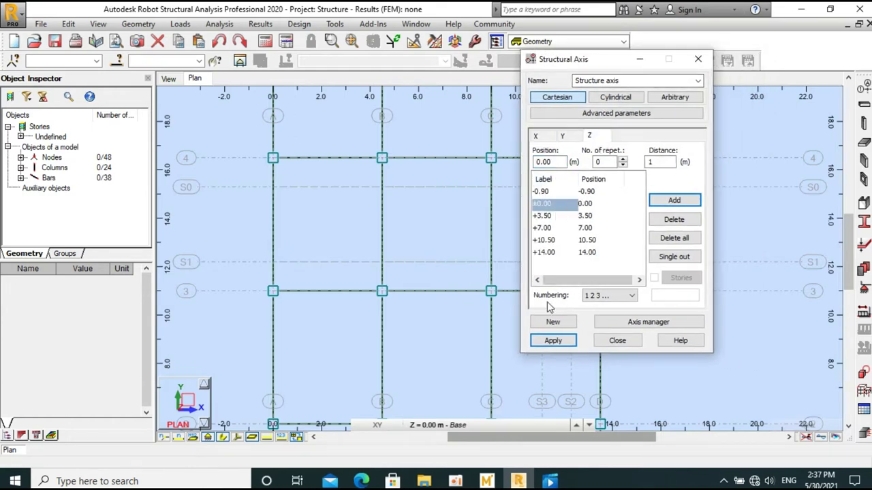
{"action": "key", "text": "XF86Calculator"}
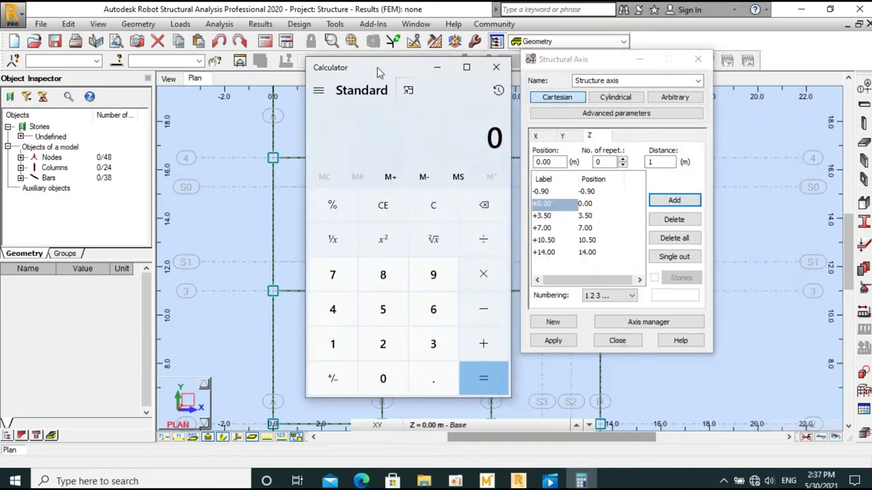
Step: Compute 3.5 ÷ 2 = 1.75 in Calculator
{"action": "left_click_drag", "start_coordinate": [674, 68], "coordinate": [297, 80]}
{"action": "left_click", "coordinate": [350, 353]}
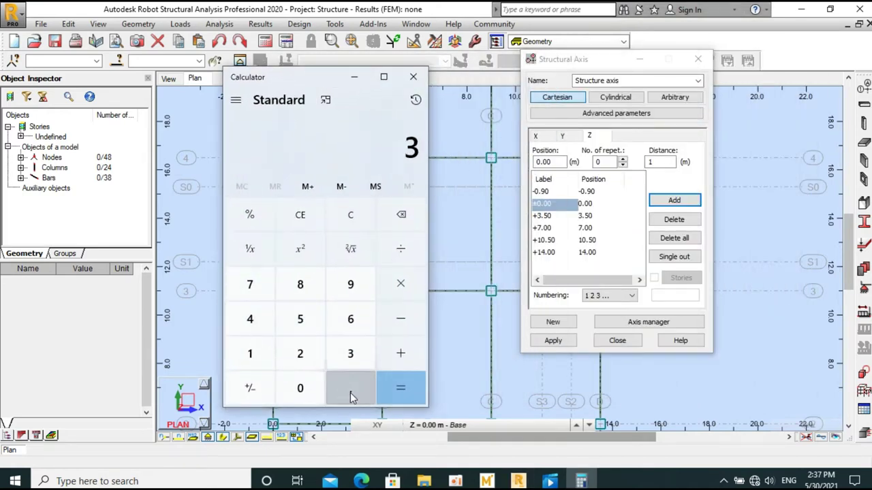
{"action": "left_click", "coordinate": [350, 395]}
{"action": "left_click", "coordinate": [300, 319]}
{"action": "left_click", "coordinate": [400, 249]}
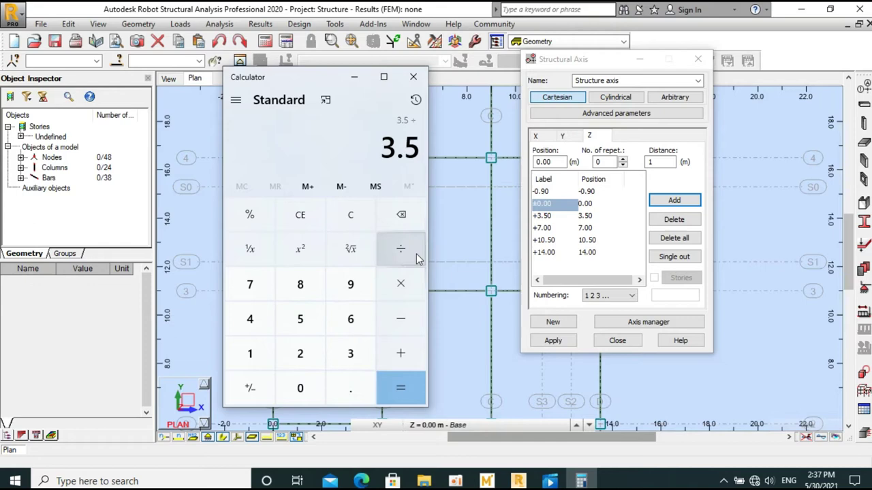
{"action": "left_click", "coordinate": [315, 365]}
{"action": "left_click", "coordinate": [401, 388]}
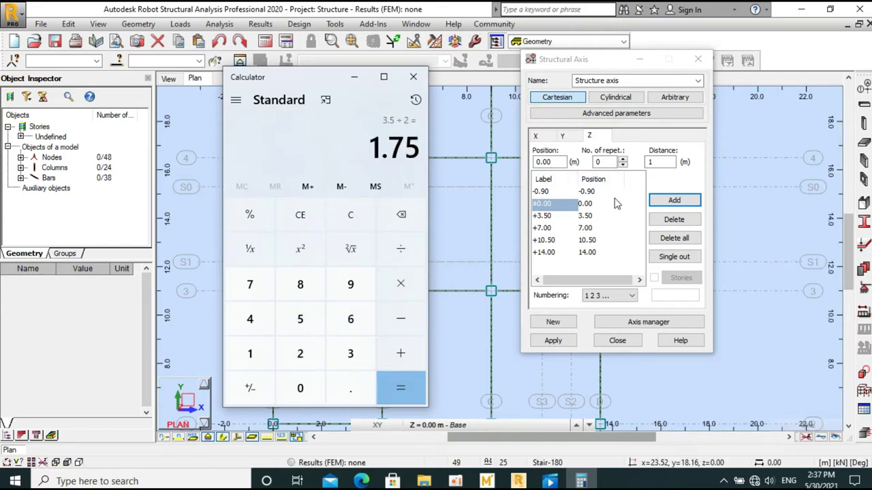
Step: Set the new Z level to one repetition at a 1.75 m distance
{"action": "left_click", "coordinate": [622, 159]}
{"action": "key", "text": "Tab"}
{"action": "type", "text": ".75"}
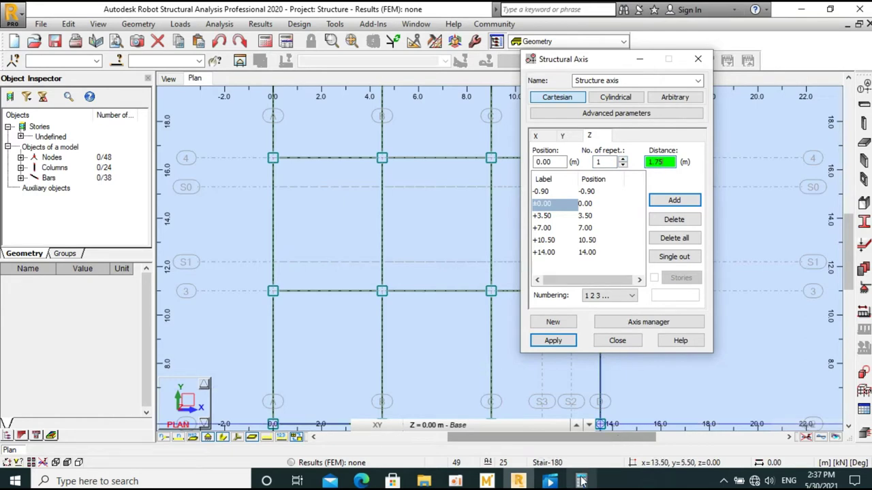
{"action": "left_click", "coordinate": [580, 481]}
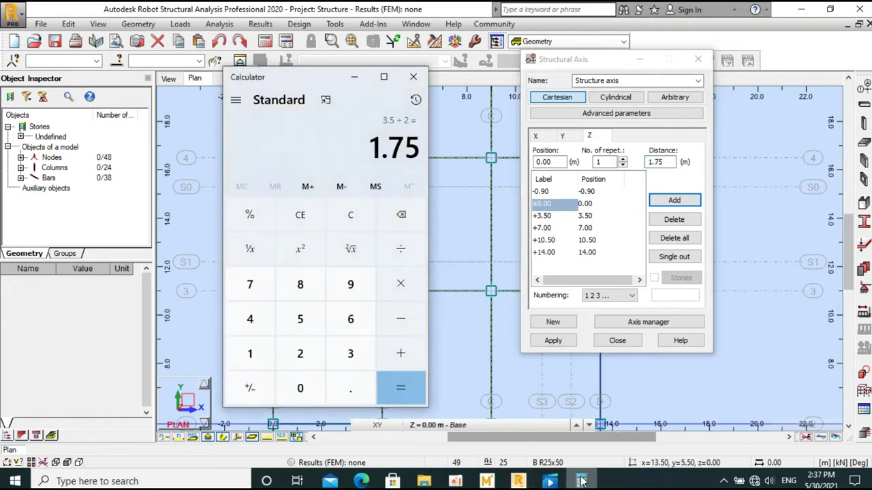
{"action": "left_click", "coordinate": [579, 481]}
Step: Add and apply the custom-labelled Z1 axis at 1.75 m, confirming it in the level list
{"action": "left_click", "coordinate": [596, 295]}
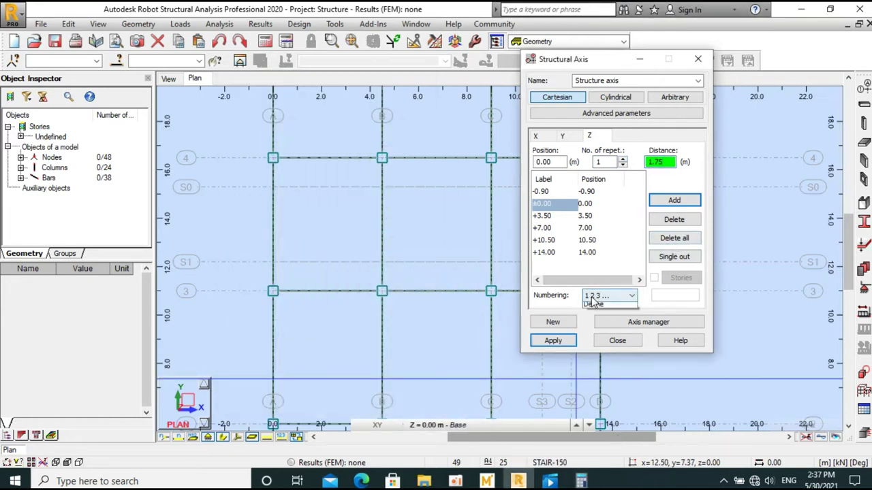
{"action": "left_click", "coordinate": [593, 333]}
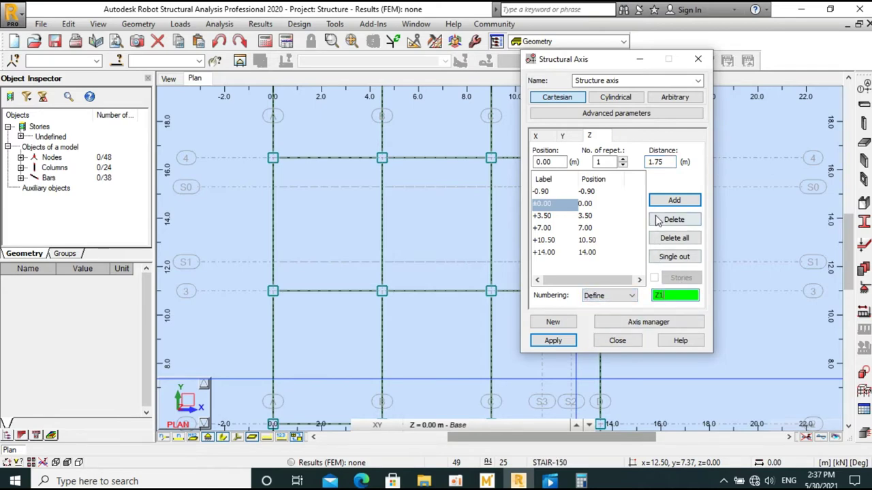
{"action": "left_click", "coordinate": [673, 200]}
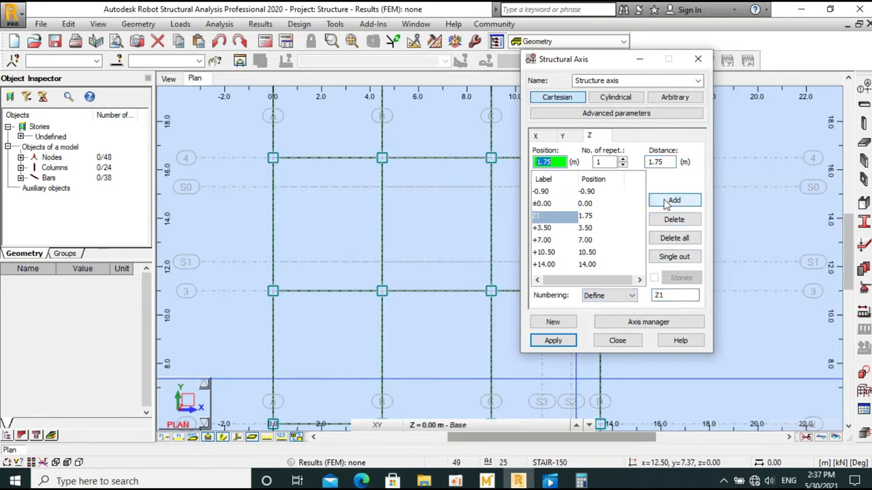
{"action": "left_click", "coordinate": [552, 339]}
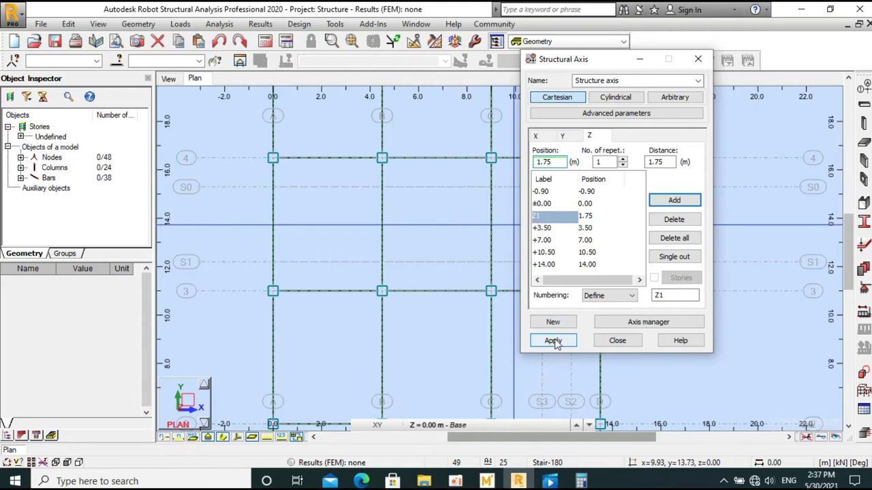
{"action": "left_click", "coordinate": [455, 424]}
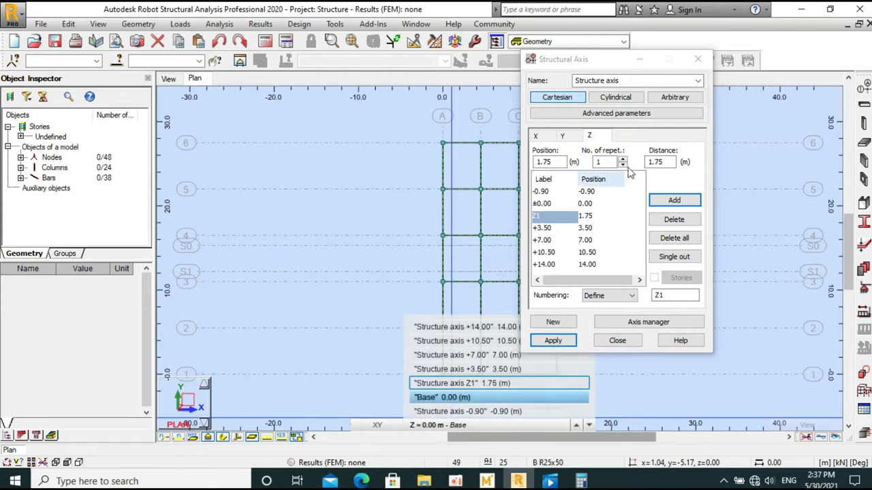
{"action": "key", "text": "Escape"}
Step: Recentre the plan on the frame and start a new floor panel definition
{"action": "scroll", "coordinate": [612, 186], "scroll_direction": "up", "scroll_amount": 3}
{"action": "middle_click_drag", "start_coordinate": [551, 238], "coordinate": [465, 233]}
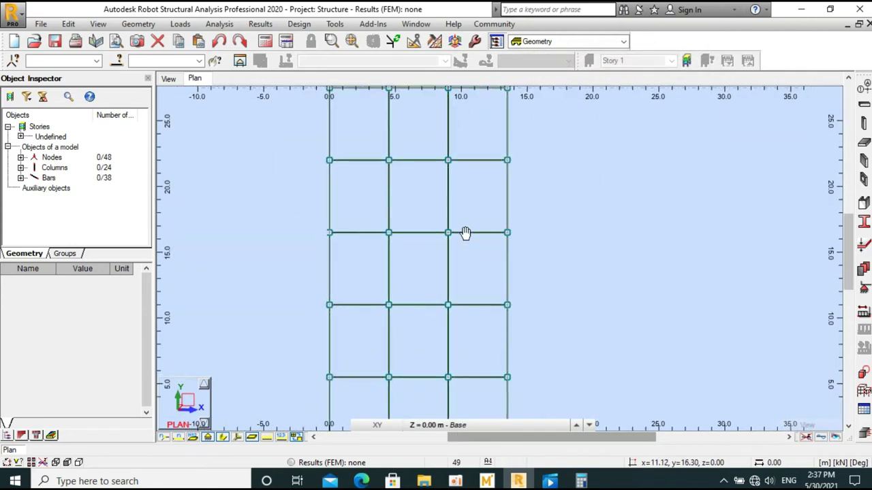
{"action": "scroll", "coordinate": [462, 301], "scroll_direction": "up", "scroll_amount": 2}
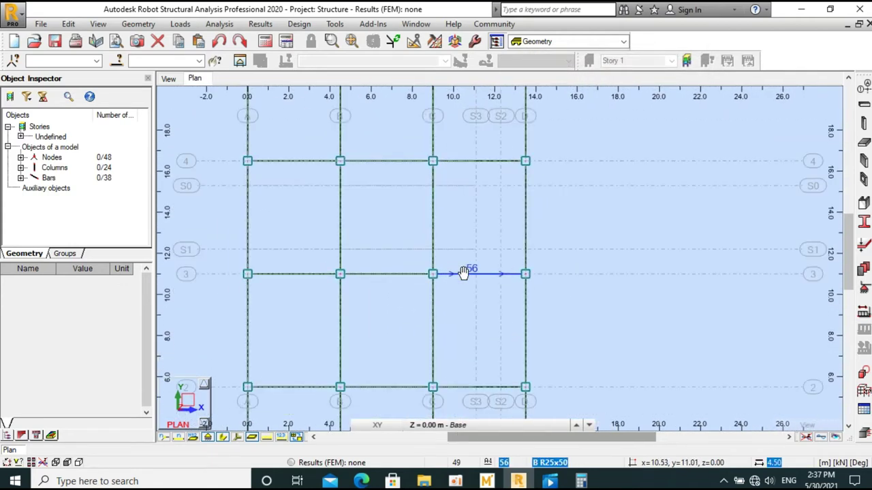
{"action": "middle_click_drag", "start_coordinate": [463, 272], "coordinate": [452, 298]}
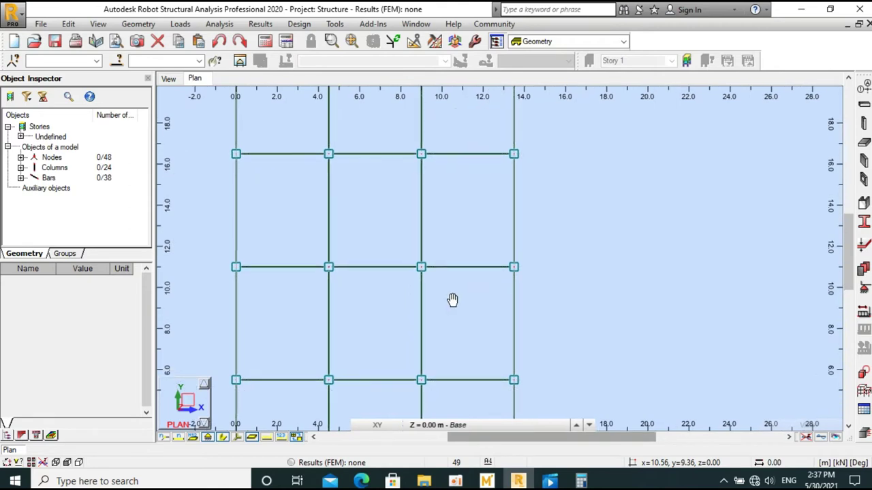
{"action": "left_click", "coordinate": [863, 143]}
Step: Set the floor to Rectangle, Shell model and STAIR-150 thickness on the Base level
{"action": "left_click_drag", "start_coordinate": [727, 85], "coordinate": [678, 90]}
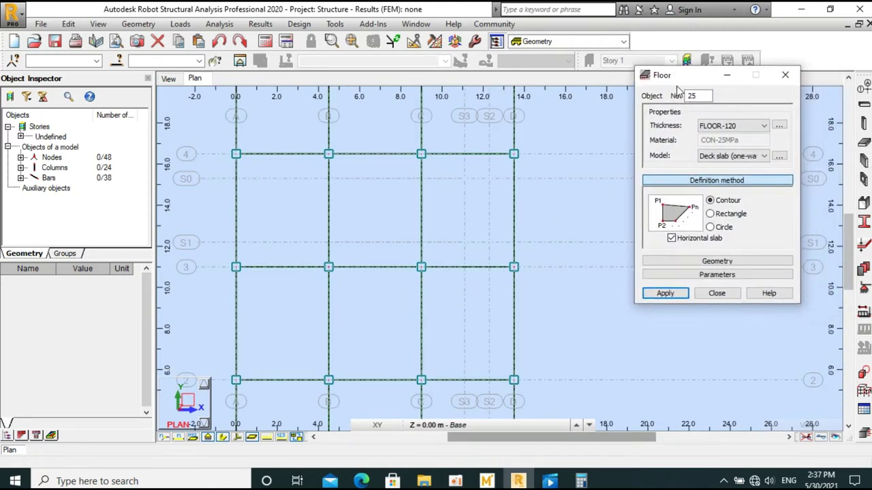
{"action": "left_click", "coordinate": [710, 213]}
{"action": "left_click", "coordinate": [722, 156]}
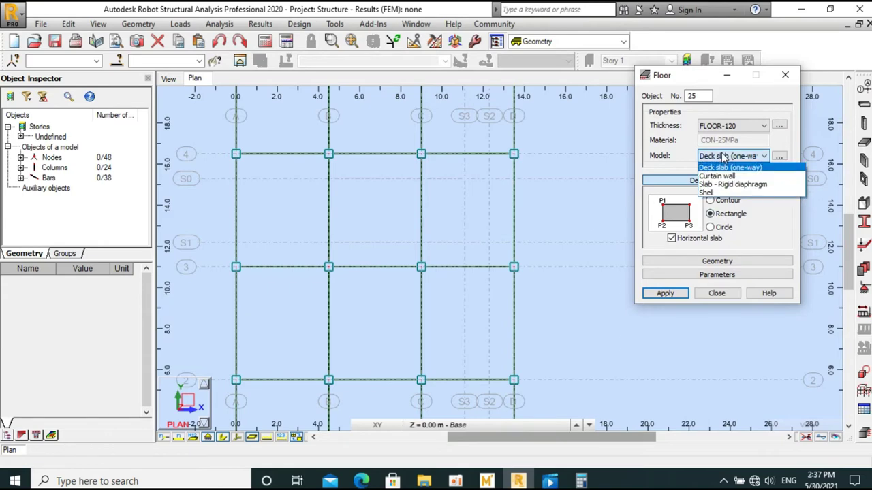
{"action": "left_click", "coordinate": [708, 193]}
{"action": "left_click", "coordinate": [735, 127]}
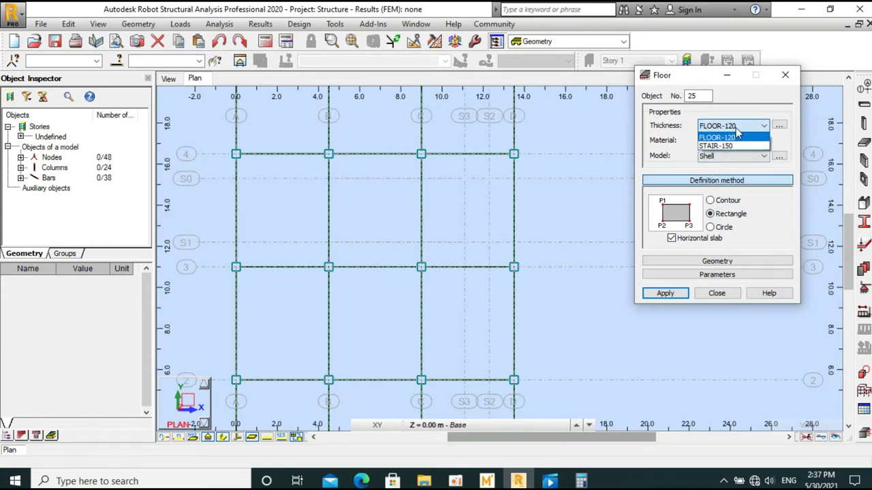
{"action": "left_click", "coordinate": [722, 146]}
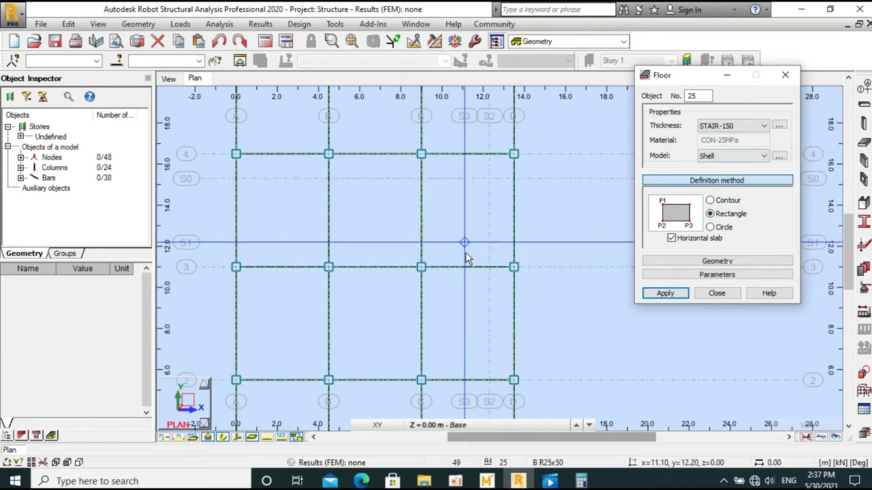
{"action": "left_click", "coordinate": [447, 425]}
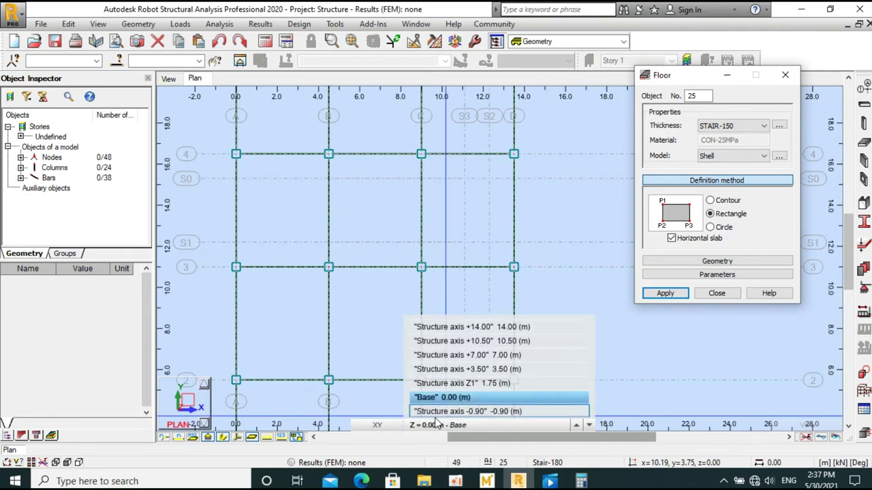
{"action": "left_click", "coordinate": [452, 398]}
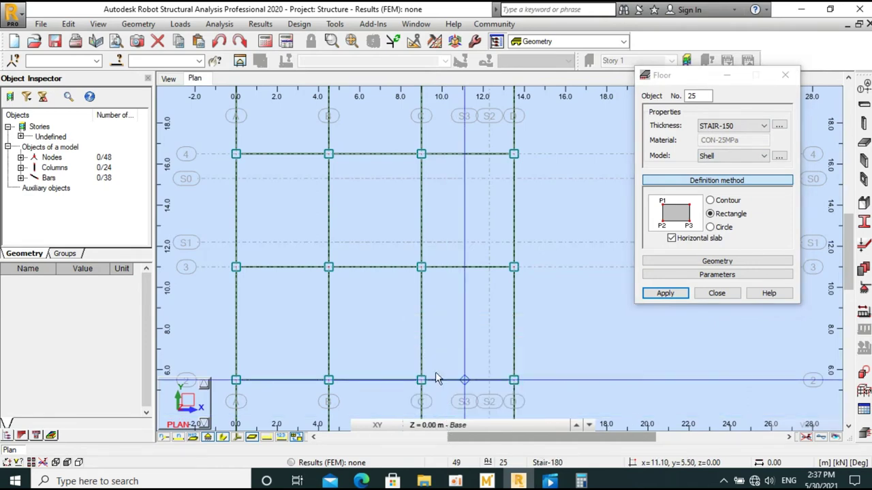
Step: Draw the rectangular landing slab from axes S3/S1 to D/3, then untick Horizontal slab
{"action": "left_click", "coordinate": [463, 248]}
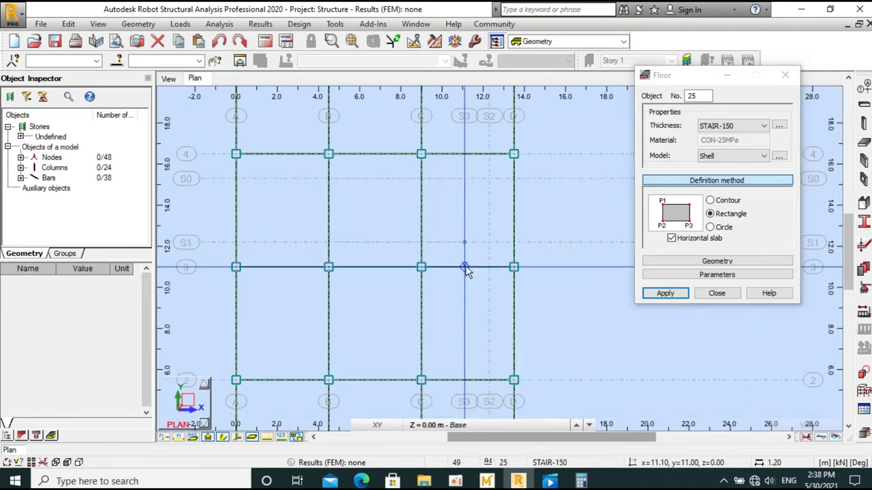
{"action": "left_click", "coordinate": [516, 268]}
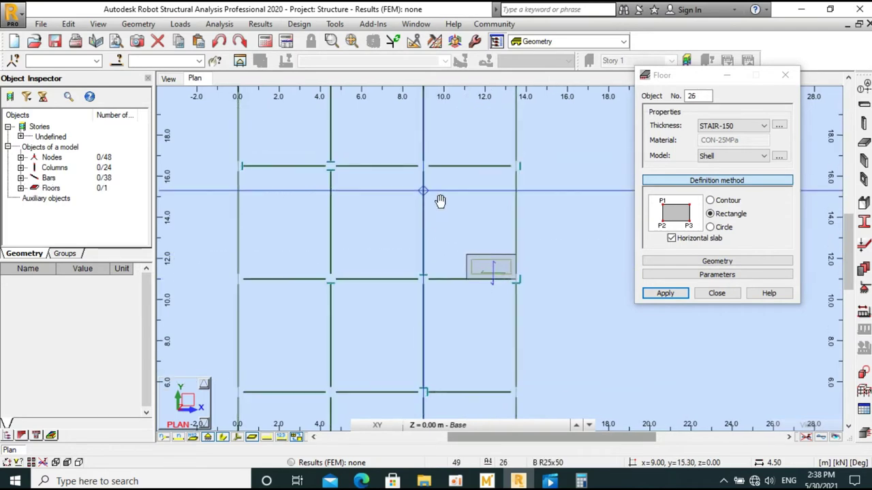
{"action": "left_click", "coordinate": [671, 238]}
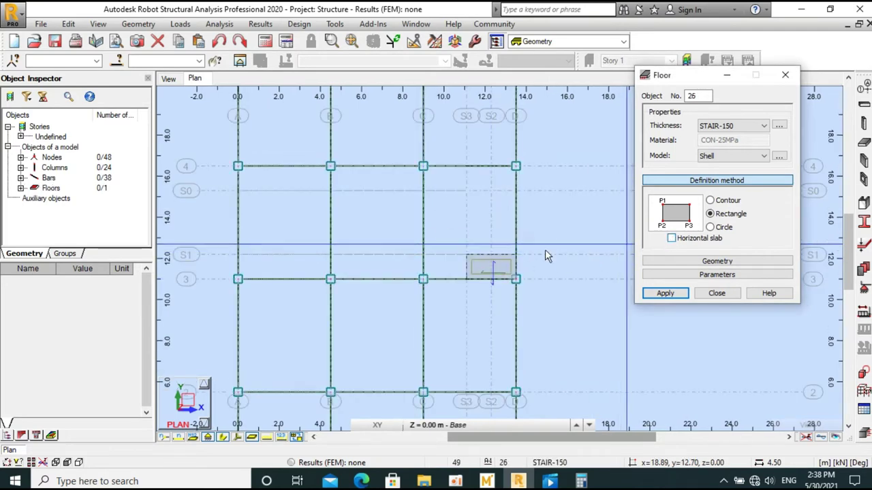
{"action": "scroll", "coordinate": [492, 265], "scroll_direction": "up", "scroll_amount": 2}
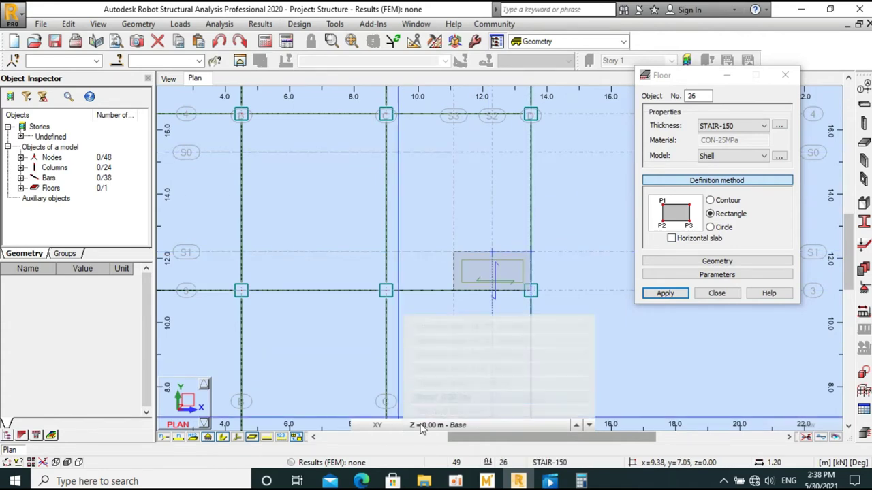
Step: Create the stair flight slab and mid-landing slab at the Z1 level (1.75 m)
{"action": "left_click", "coordinate": [447, 383]}
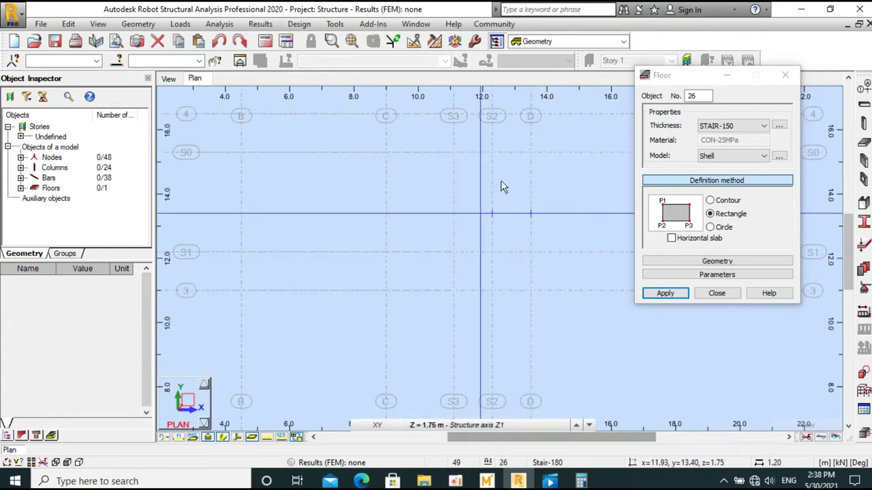
{"action": "left_click", "coordinate": [530, 152]}
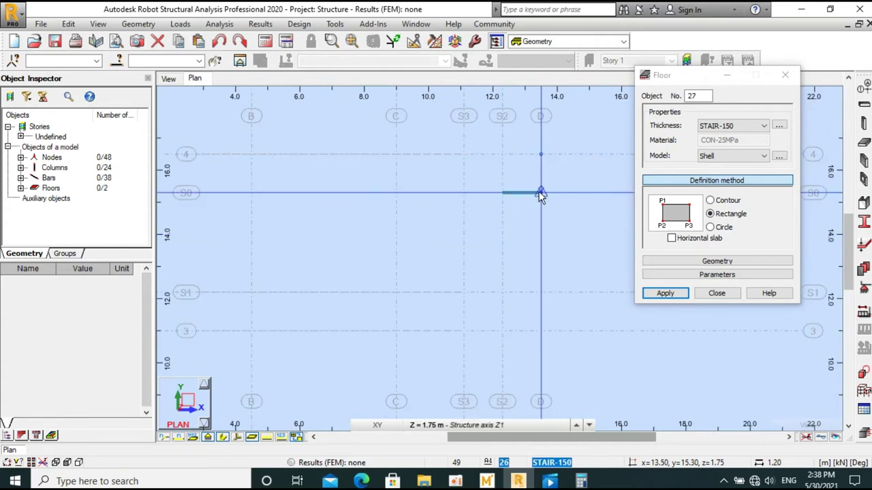
{"action": "left_click", "coordinate": [464, 193]}
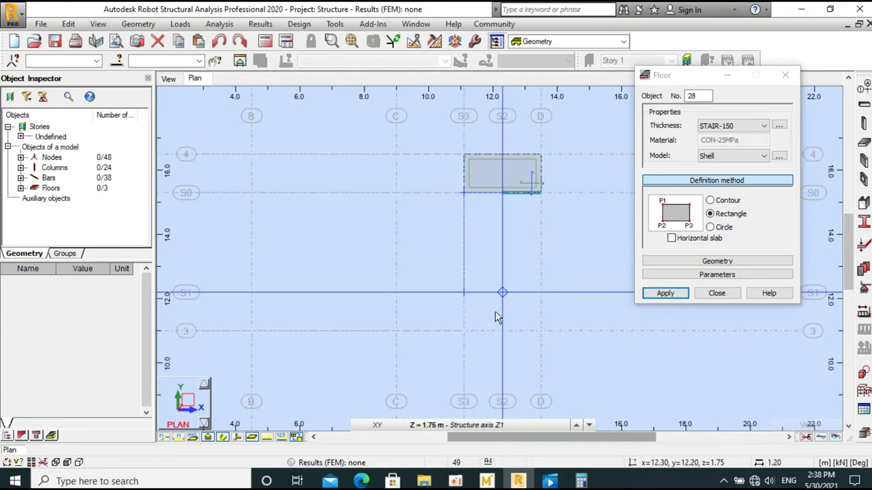
Step: Draw the top landing slab at the +3.50 level and close the Floor dialog
{"action": "left_click", "coordinate": [496, 425]}
{"action": "left_click", "coordinate": [497, 373]}
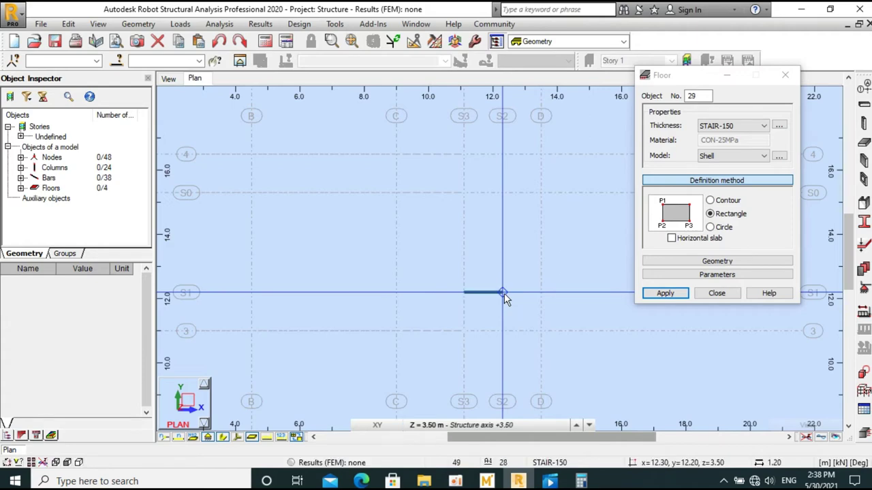
{"action": "left_click", "coordinate": [464, 293]}
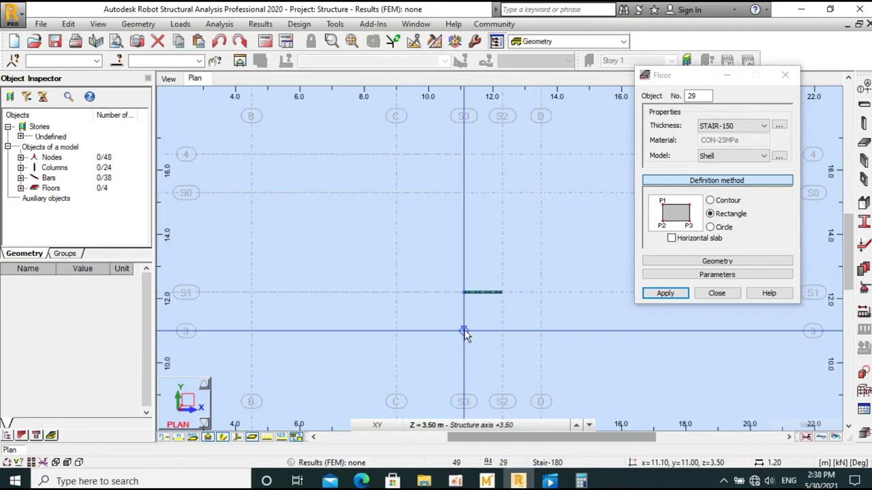
{"action": "left_click", "coordinate": [534, 334]}
{"action": "scroll", "coordinate": [516, 244], "scroll_direction": "down", "scroll_amount": 1}
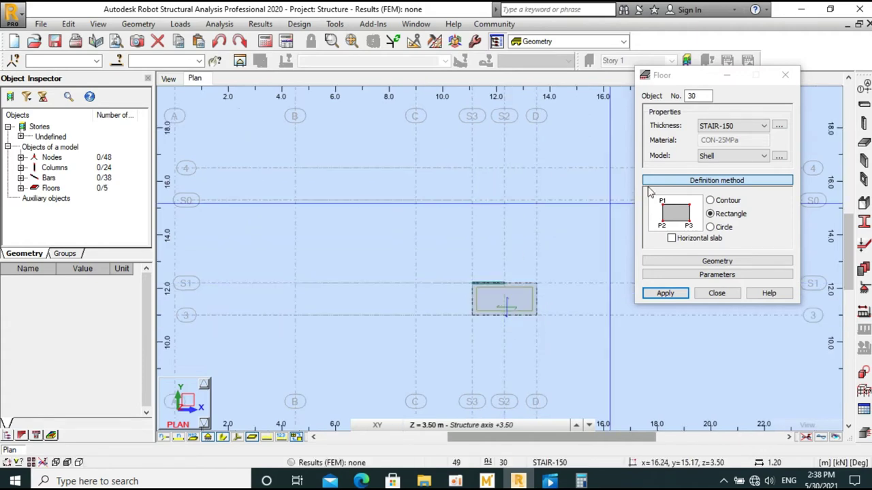
{"action": "left_click", "coordinate": [715, 293]}
Step: Inspect the new stair slabs in the 3D view
{"action": "left_click", "coordinate": [169, 78]}
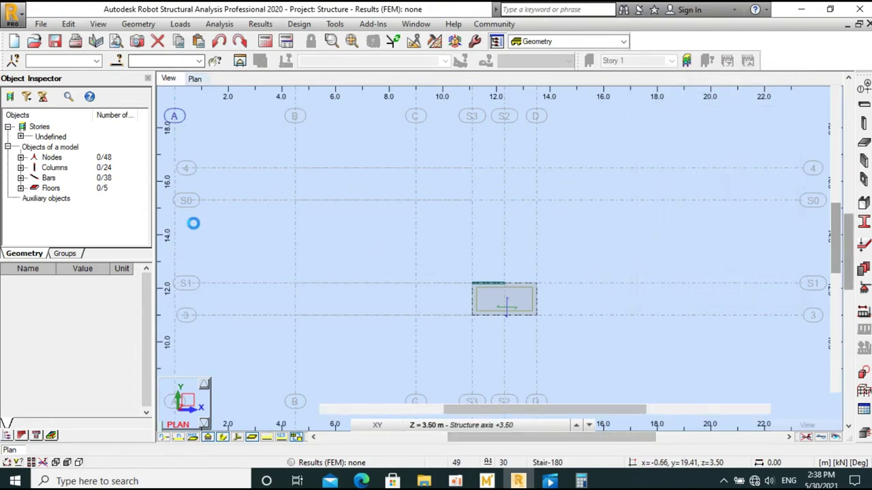
{"action": "scroll", "coordinate": [504, 243], "scroll_direction": "up", "scroll_amount": 3}
{"action": "scroll", "coordinate": [422, 235], "scroll_direction": "down", "scroll_amount": 3}
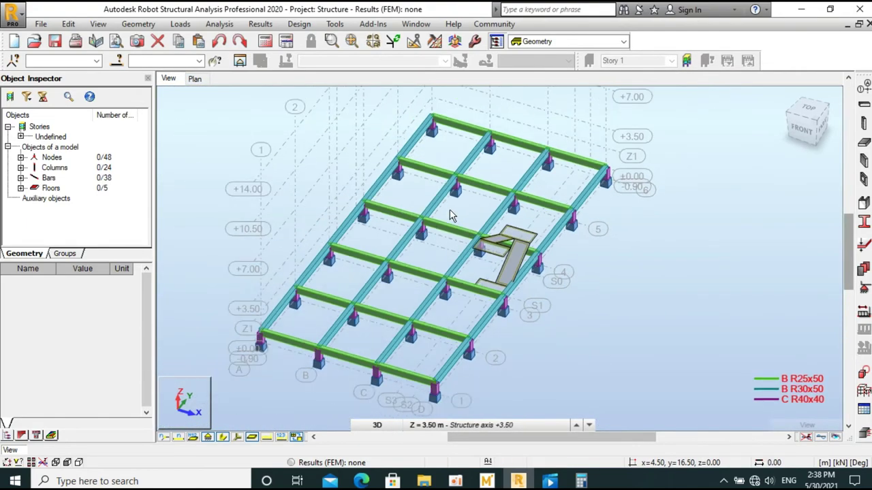
{"action": "scroll", "coordinate": [450, 209], "scroll_direction": "up", "scroll_amount": 1}
{"action": "scroll", "coordinate": [455, 280], "scroll_direction": "up", "scroll_amount": 1}
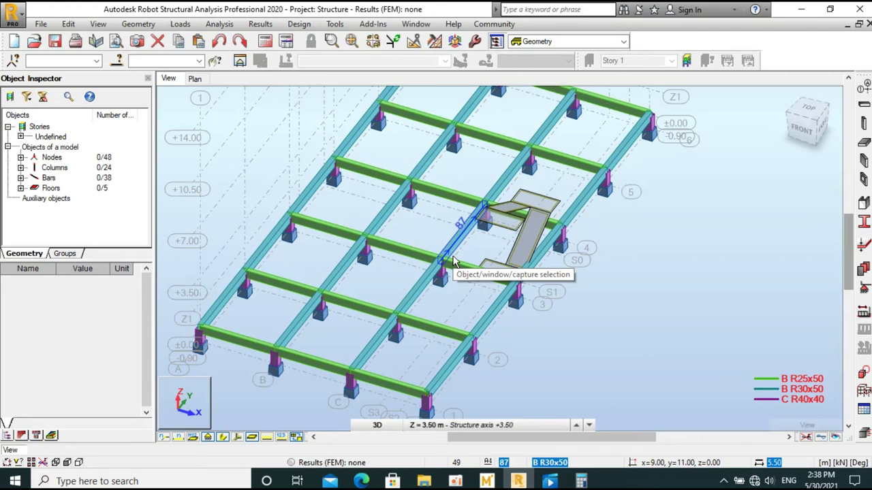
Step: Go back to the Plan view at Base level 0.00 m and reopen the Floor definition
{"action": "left_click", "coordinate": [195, 79]}
{"action": "scroll", "coordinate": [461, 230], "scroll_direction": "down", "scroll_amount": 2}
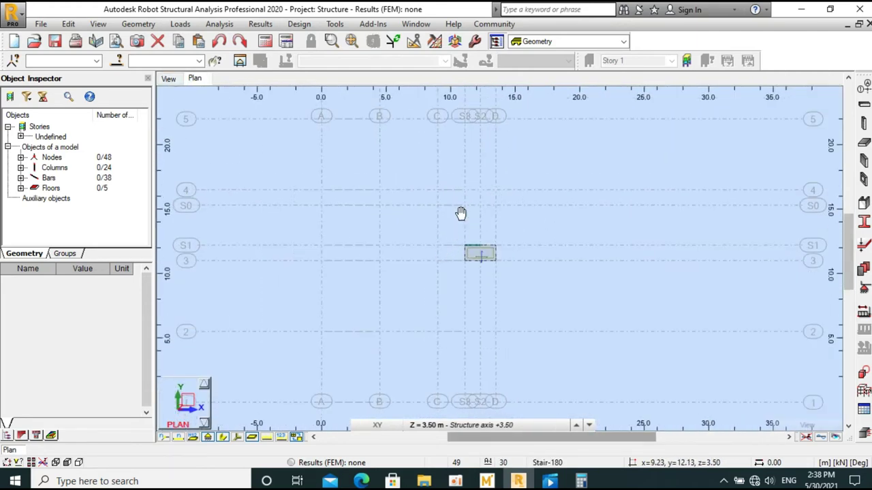
{"action": "middle_click_drag", "start_coordinate": [461, 213], "coordinate": [483, 181]}
{"action": "left_click", "coordinate": [429, 426]}
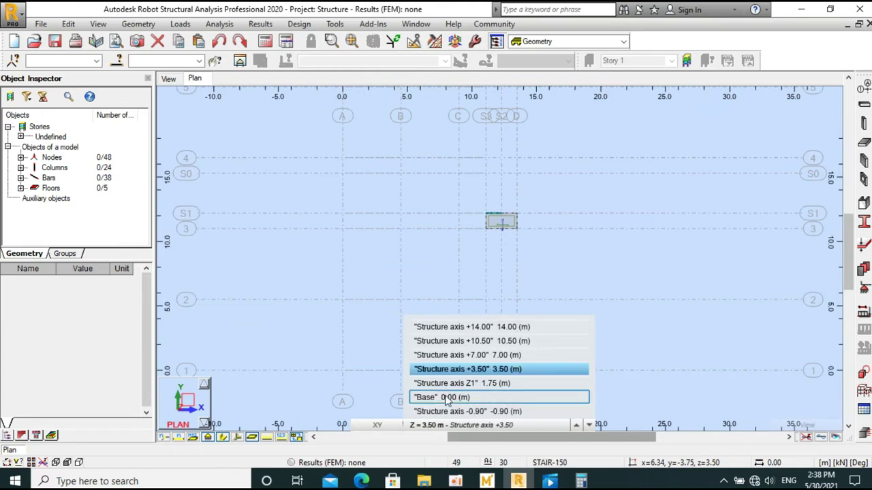
{"action": "left_click", "coordinate": [446, 400]}
{"action": "middle_click_drag", "start_coordinate": [418, 323], "coordinate": [470, 389]}
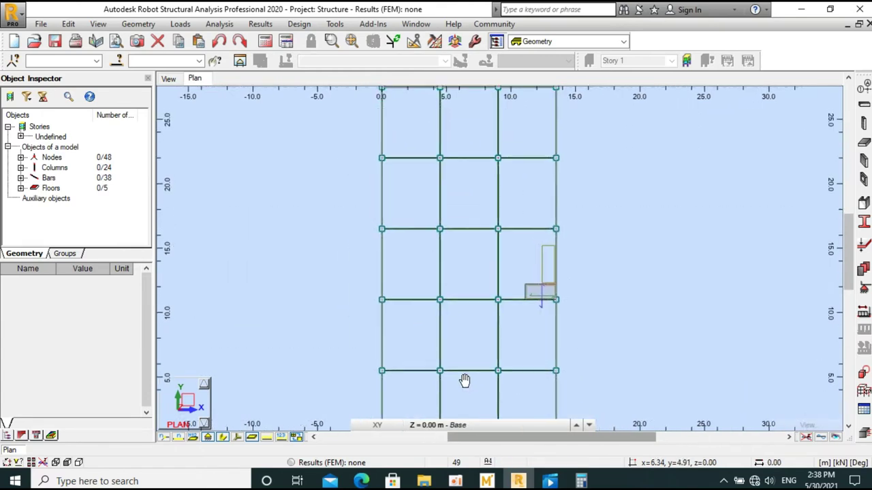
{"action": "left_click", "coordinate": [865, 141]}
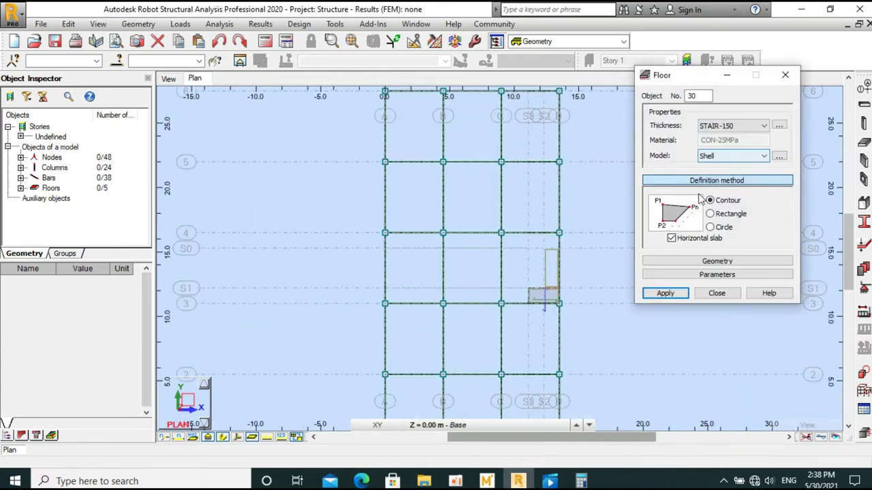
Step: Choose FLOOR-120 and fill the A–B, B–C and C–D bays between rows 6 and 5 with slabs
{"action": "left_click", "coordinate": [732, 125]}
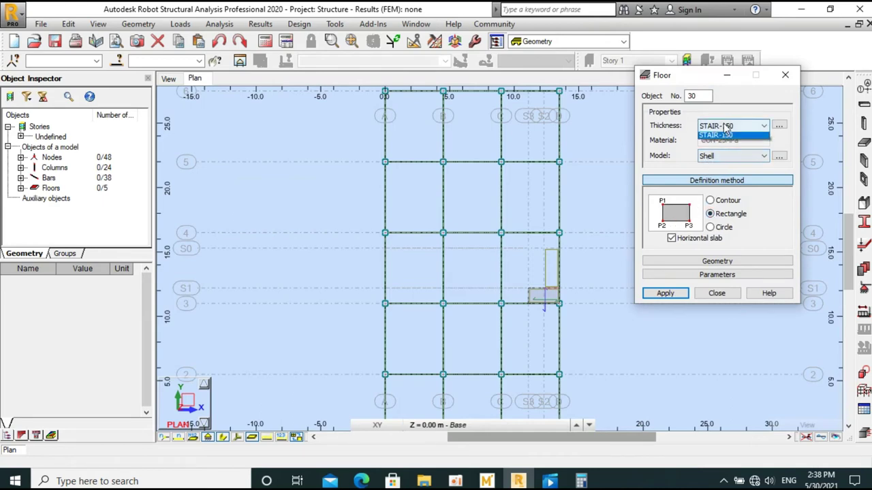
{"action": "left_click", "coordinate": [722, 141]}
{"action": "middle_click_drag", "start_coordinate": [450, 217], "coordinate": [458, 303]}
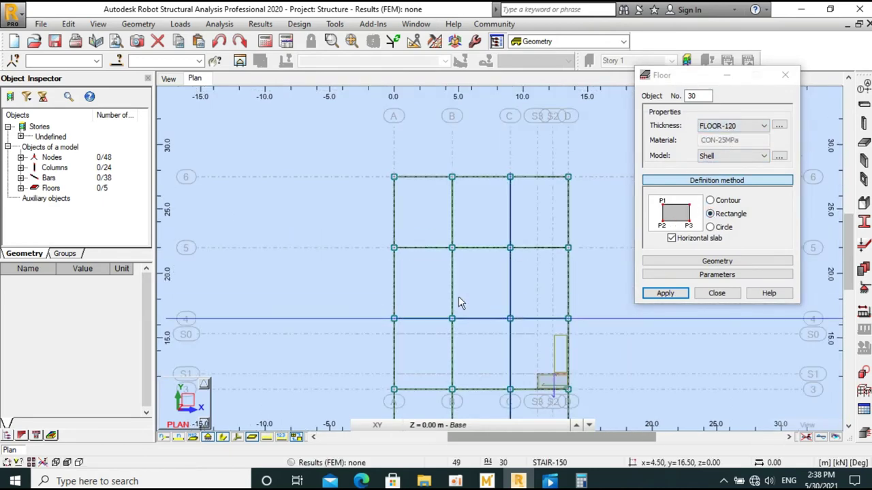
{"action": "left_click", "coordinate": [394, 177]}
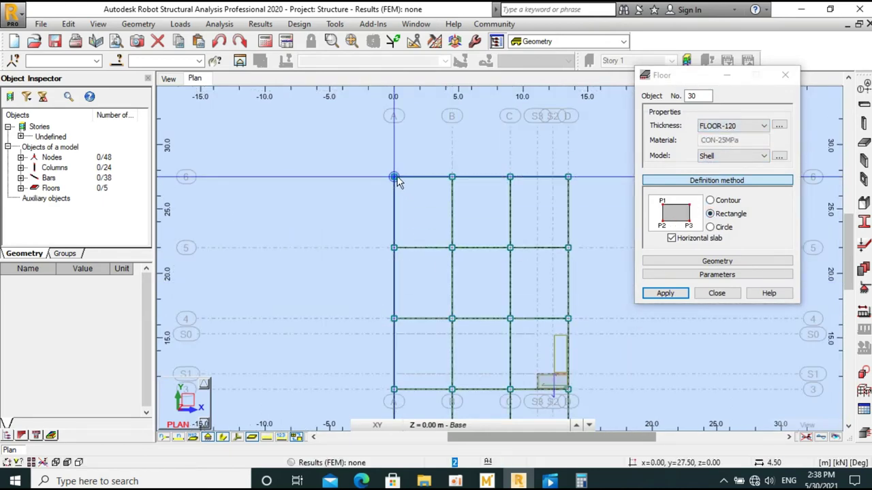
{"action": "left_click", "coordinate": [451, 248]}
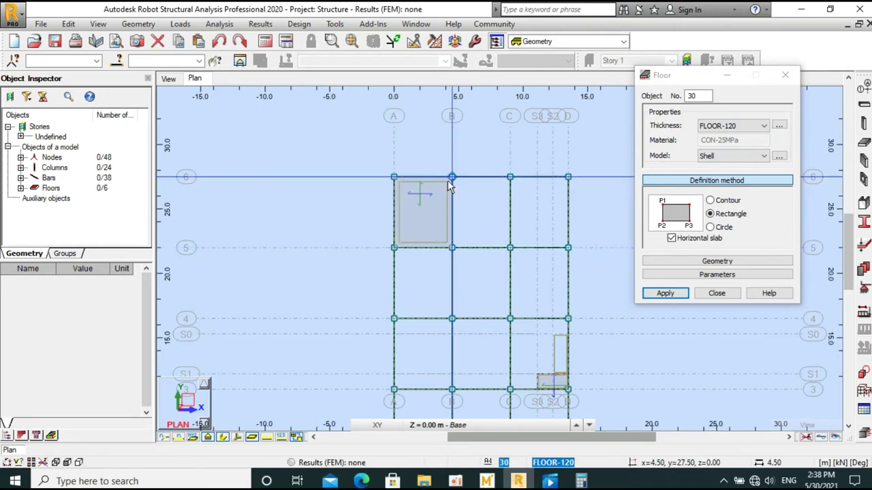
{"action": "left_click", "coordinate": [511, 248]}
{"action": "left_click", "coordinate": [567, 178]}
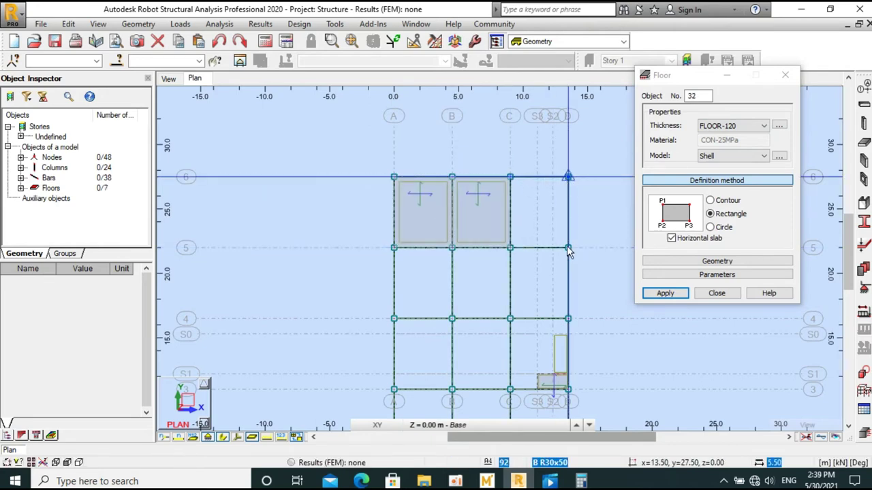
{"action": "left_click", "coordinate": [569, 249]}
{"action": "left_click", "coordinate": [511, 247]}
Step: Fill the A–D bays between rows 5 and 4, and the A–C bays between rows 4 and 3
{"action": "middle_click_drag", "start_coordinate": [458, 287], "coordinate": [460, 238]}
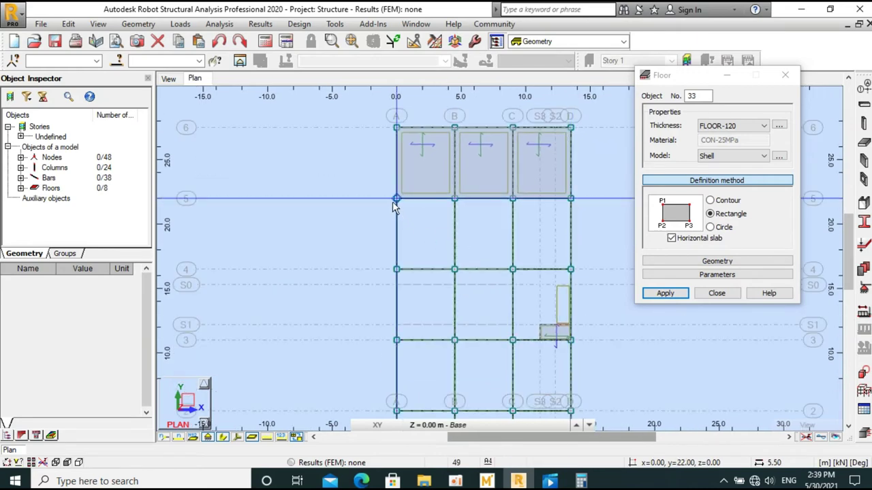
{"action": "left_click", "coordinate": [456, 271]}
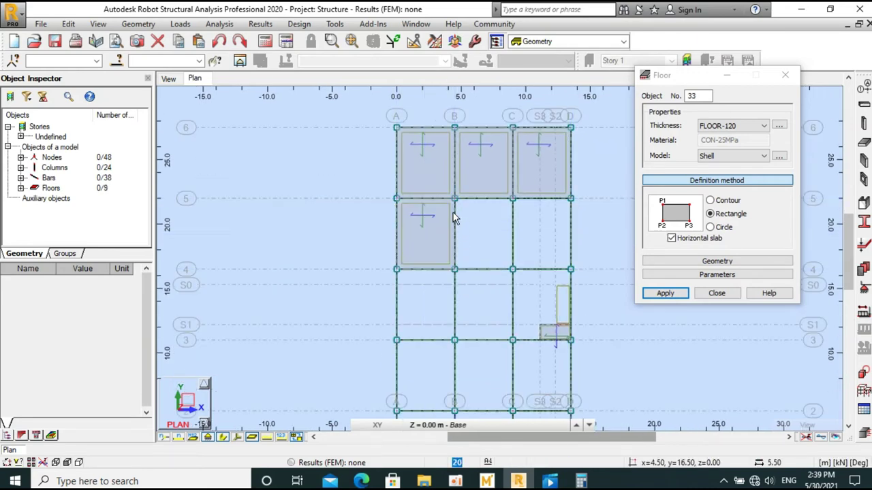
{"action": "left_click", "coordinate": [512, 269]}
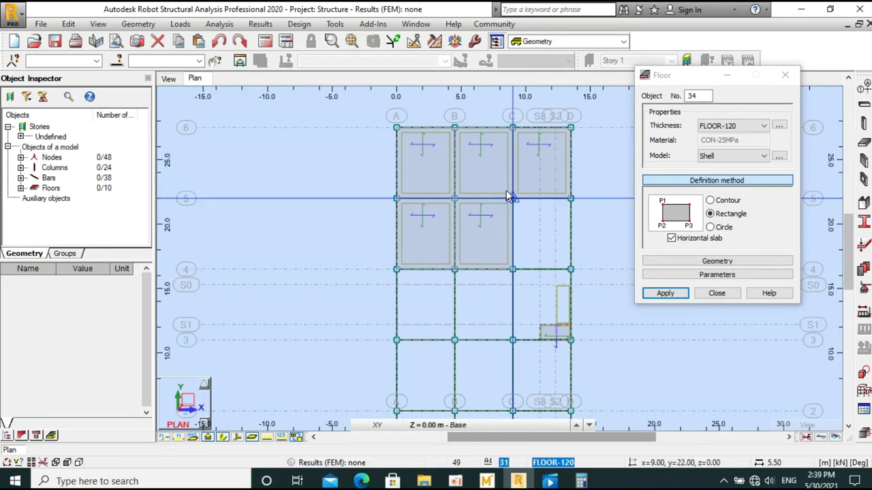
{"action": "left_click", "coordinate": [570, 267]}
{"action": "middle_click_drag", "start_coordinate": [512, 293], "coordinate": [502, 222]}
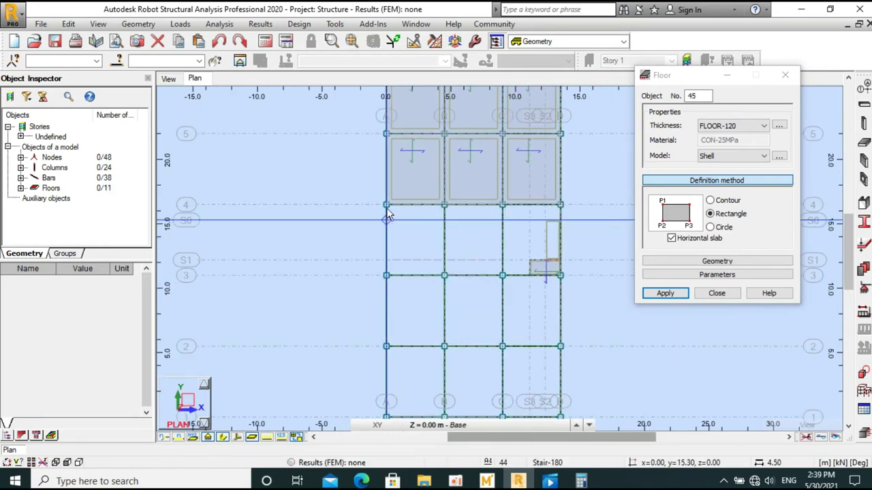
{"action": "left_click", "coordinate": [444, 256]}
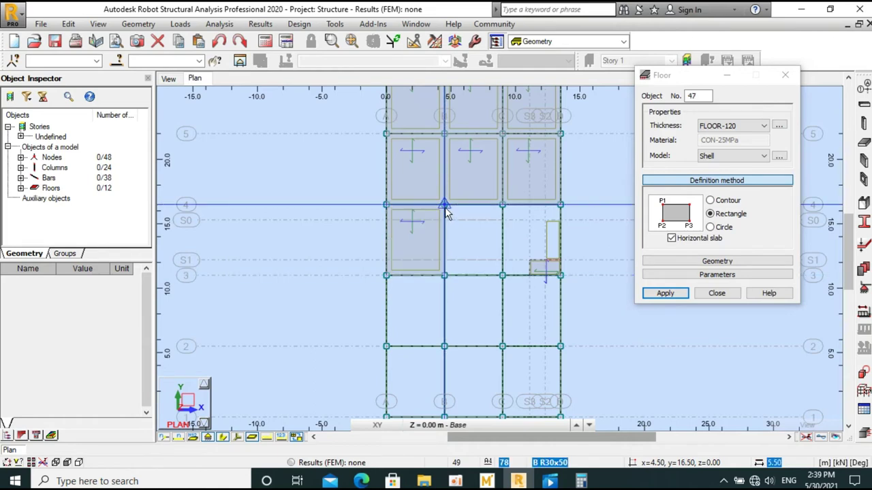
{"action": "left_click", "coordinate": [498, 275]}
Step: Fill the A–C bays in rows 3–2 and A–D bays in rows 2–1, plus C–D rows 2–3
{"action": "middle_click_drag", "start_coordinate": [493, 274], "coordinate": [491, 204]}
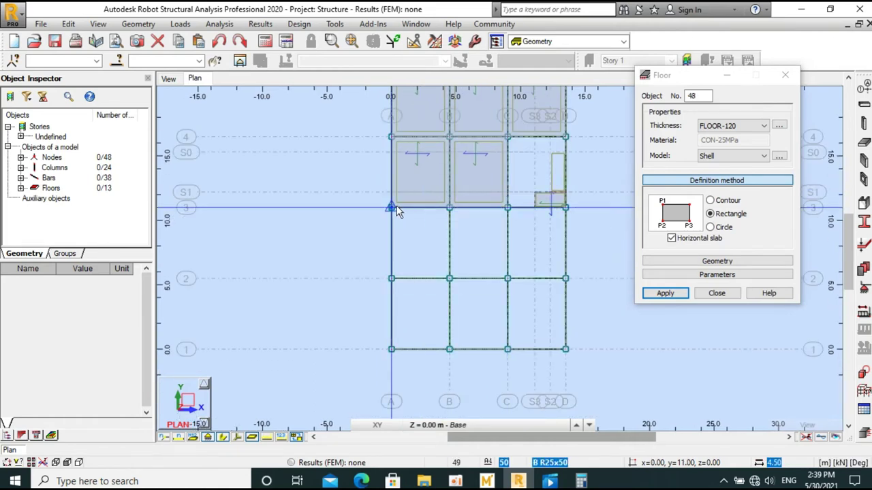
{"action": "left_click", "coordinate": [444, 234]}
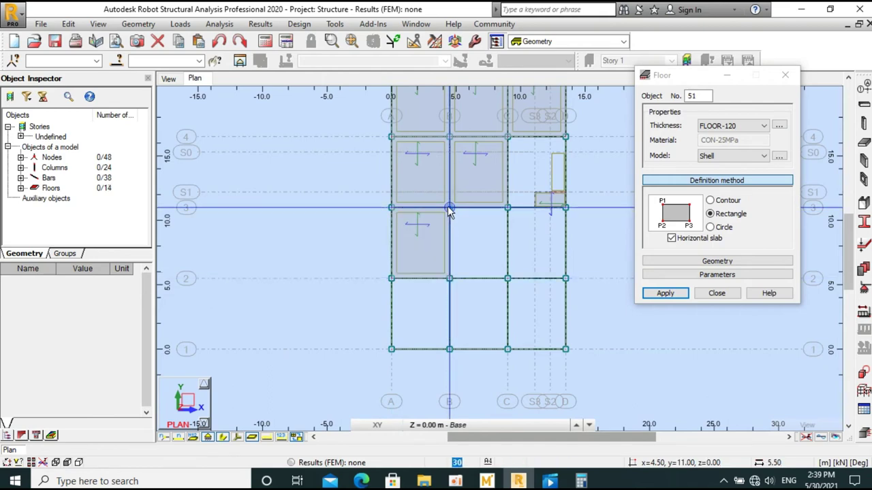
{"action": "left_click", "coordinate": [508, 279]}
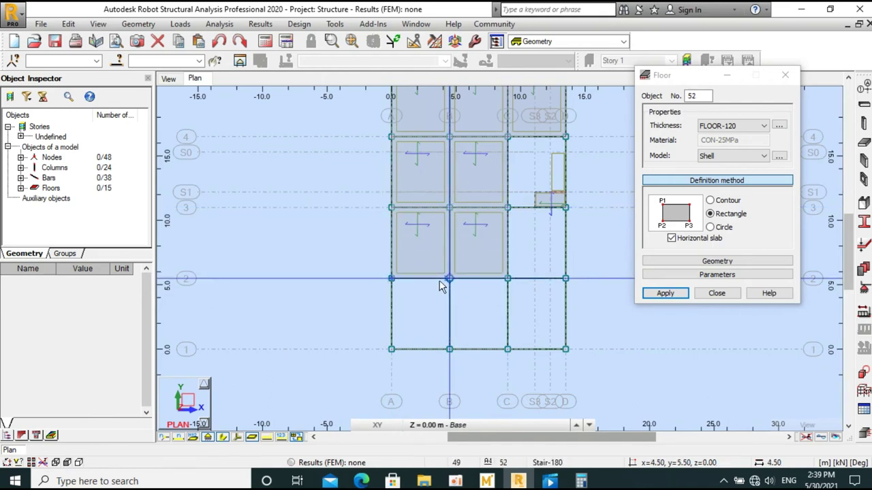
{"action": "left_click", "coordinate": [449, 349]}
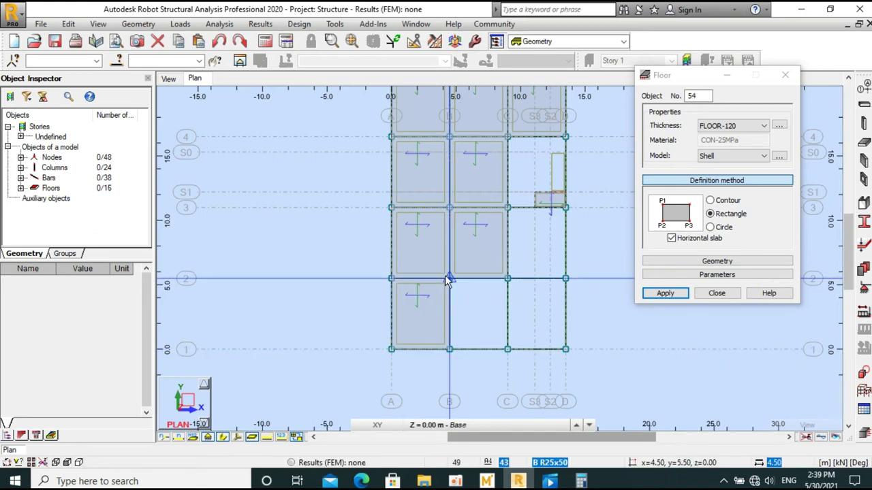
{"action": "left_click", "coordinate": [507, 326]}
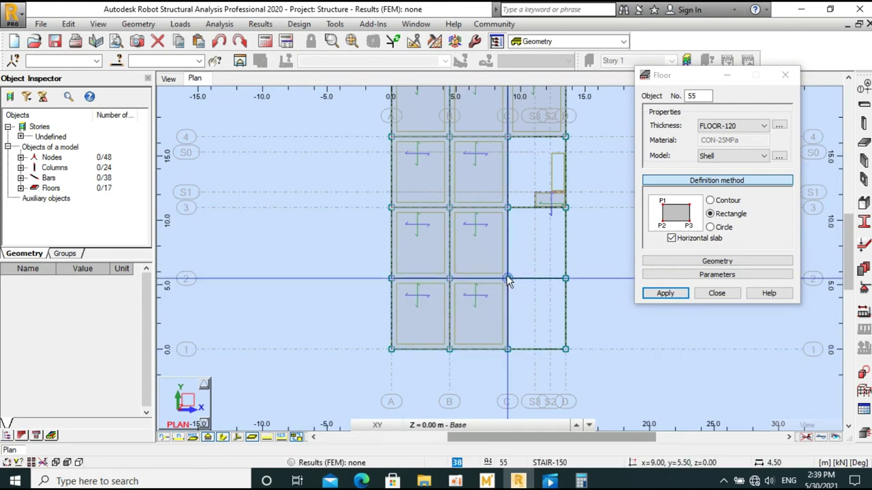
{"action": "left_click", "coordinate": [565, 349]}
{"action": "left_click", "coordinate": [509, 209]}
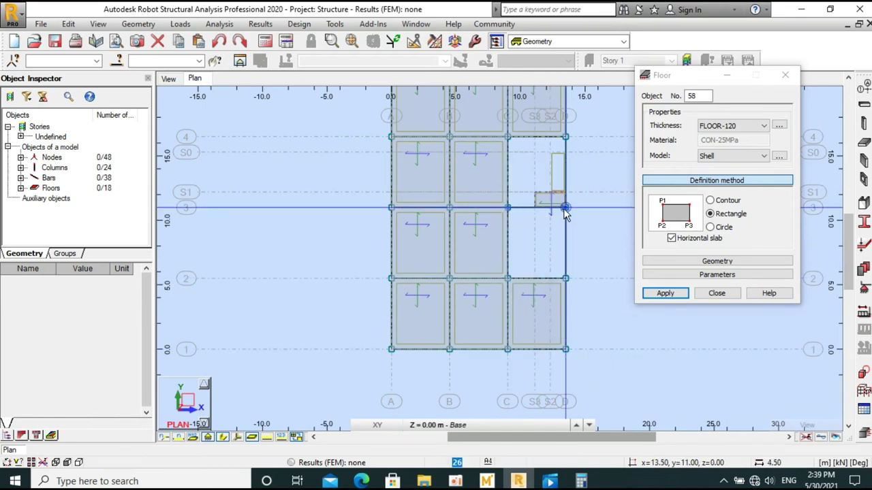
{"action": "left_click", "coordinate": [535, 244]}
{"action": "scroll", "coordinate": [539, 187], "scroll_direction": "up", "scroll_amount": 2}
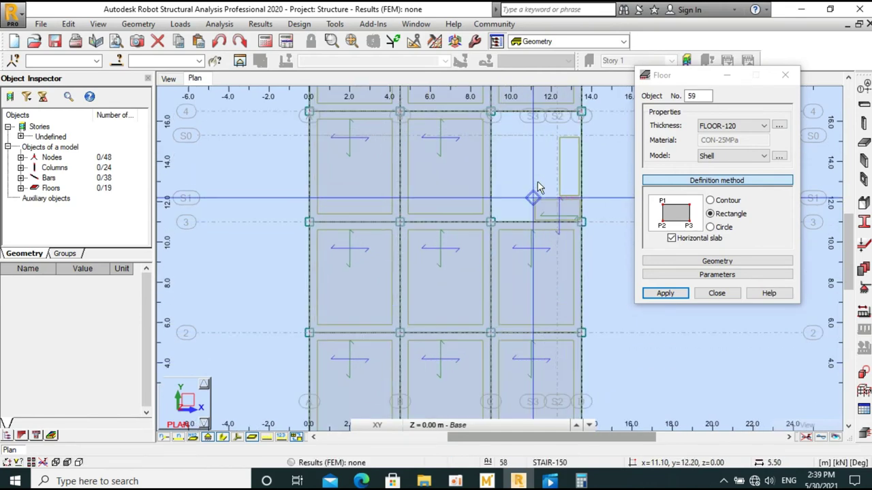
{"action": "middle_click_drag", "start_coordinate": [531, 203], "coordinate": [500, 205]}
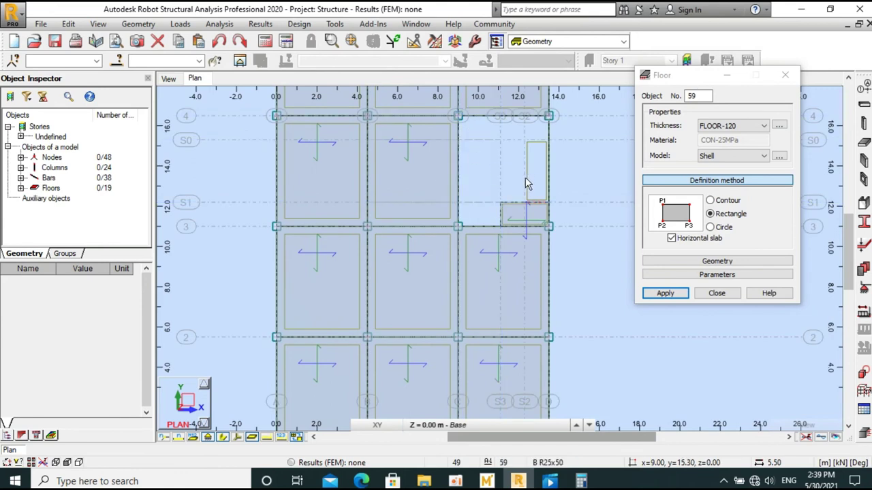
Step: Draw an L-shaped FLOOR-120 contour slab from node C3 around the stair landing to C4, then close
{"action": "left_click", "coordinate": [714, 202]}
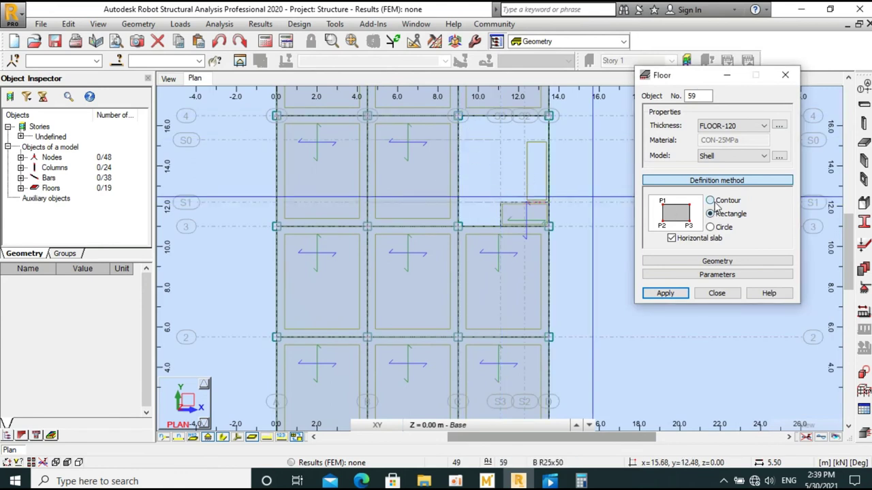
{"action": "left_click", "coordinate": [458, 227]}
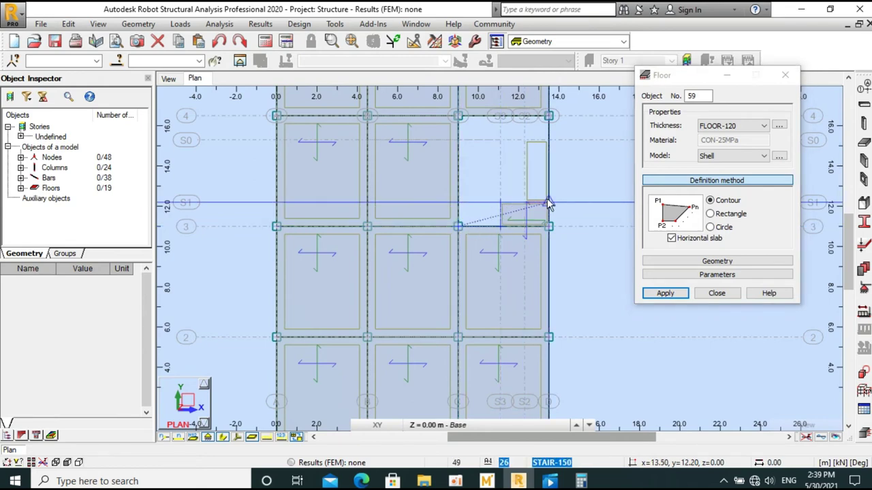
{"action": "left_click", "coordinate": [549, 116]}
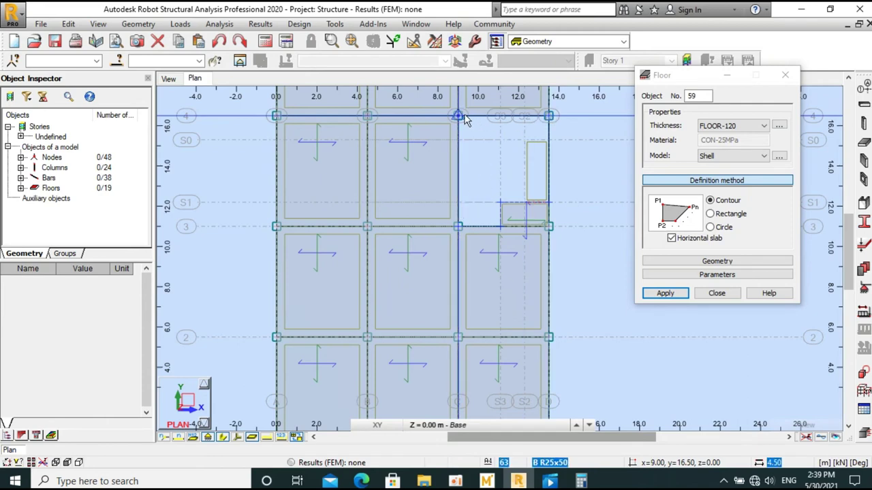
{"action": "left_click", "coordinate": [458, 116]}
{"action": "left_click", "coordinate": [458, 226]}
{"action": "left_click", "coordinate": [458, 227]}
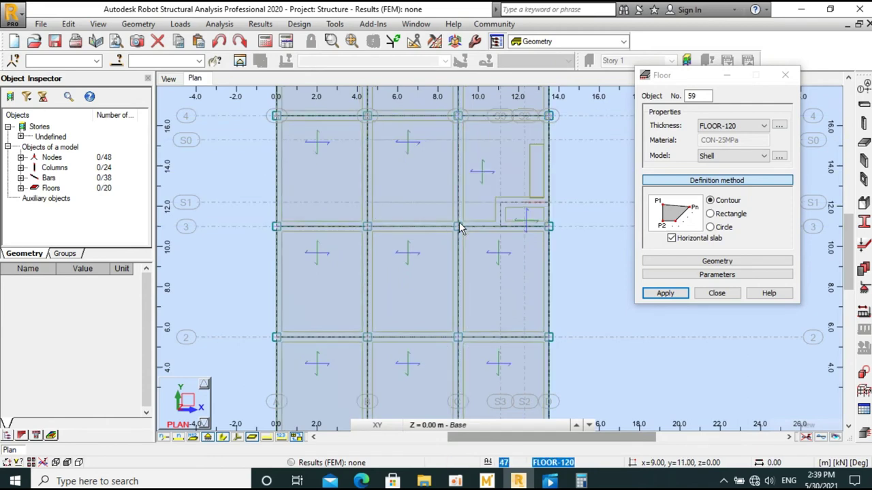
{"action": "left_click", "coordinate": [709, 291]}
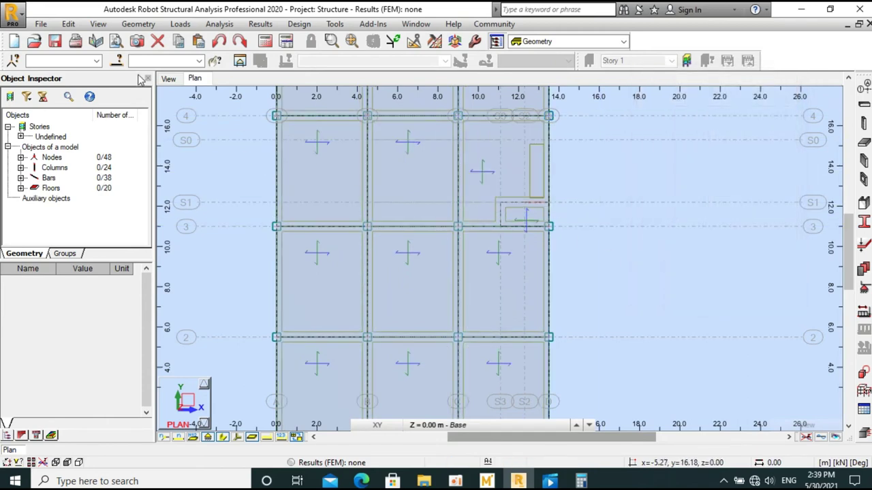
Step: In the 3D view, turn on Panel thickness under Panels / FE display settings
{"action": "left_click", "coordinate": [167, 79]}
{"action": "scroll", "coordinate": [470, 252], "scroll_direction": "up", "scroll_amount": 3}
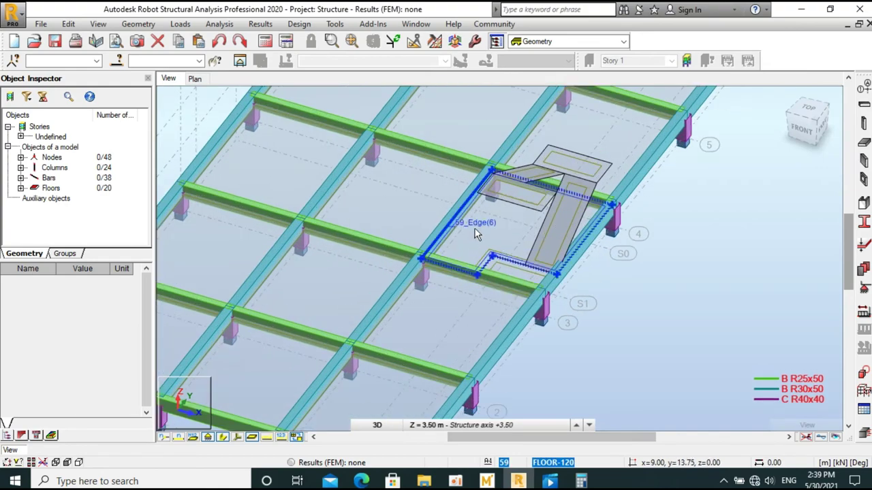
{"action": "left_click", "coordinate": [477, 230]}
{"action": "scroll", "coordinate": [477, 230], "scroll_direction": "down", "scroll_amount": 2}
{"action": "left_click", "coordinate": [633, 208]}
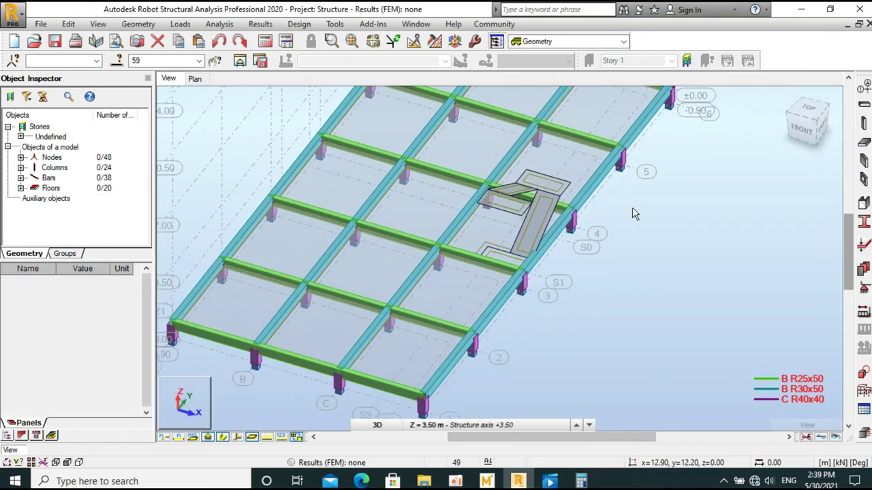
{"action": "right_click", "coordinate": [632, 214]}
{"action": "left_click", "coordinate": [576, 343]}
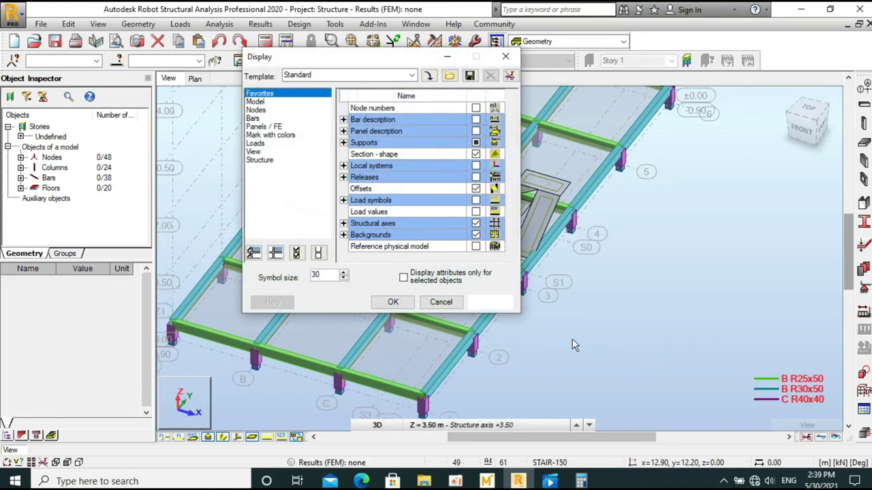
{"action": "left_click", "coordinate": [264, 127]}
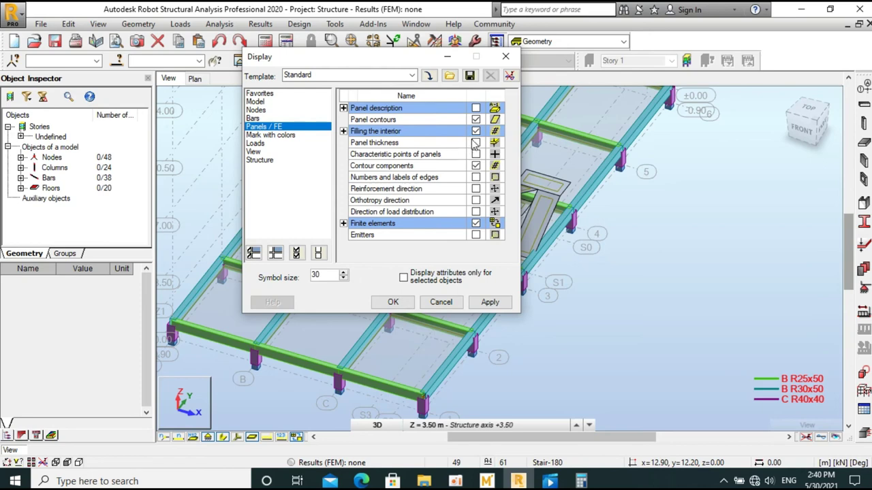
{"action": "left_click", "coordinate": [487, 303]}
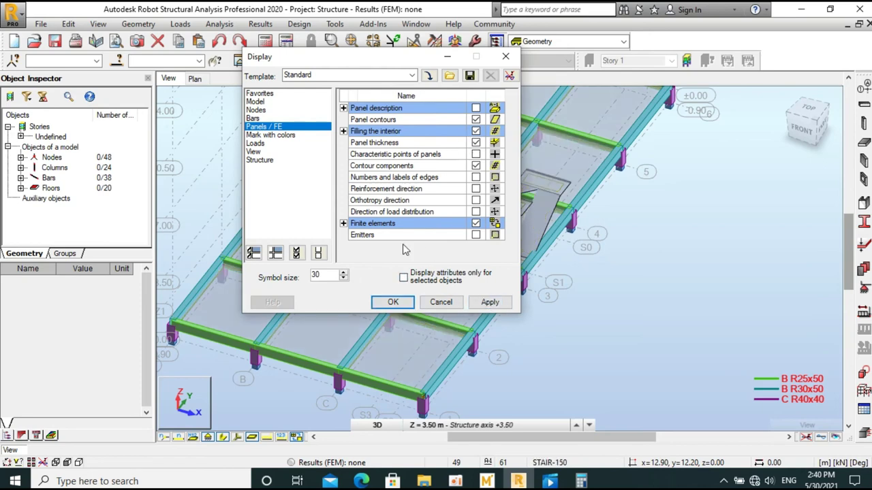
{"action": "left_click", "coordinate": [504, 57]}
{"action": "scroll", "coordinate": [474, 235], "scroll_direction": "up", "scroll_amount": 3}
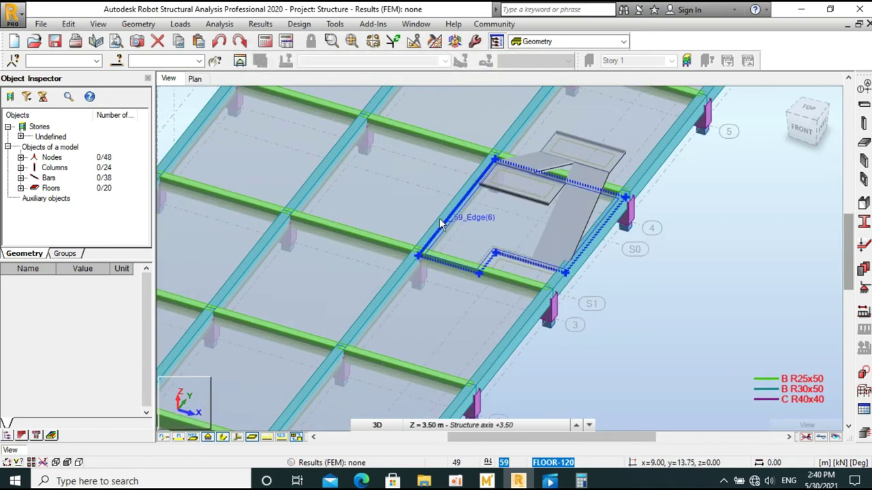
{"action": "scroll", "coordinate": [480, 249], "scroll_direction": "down", "scroll_amount": 3}
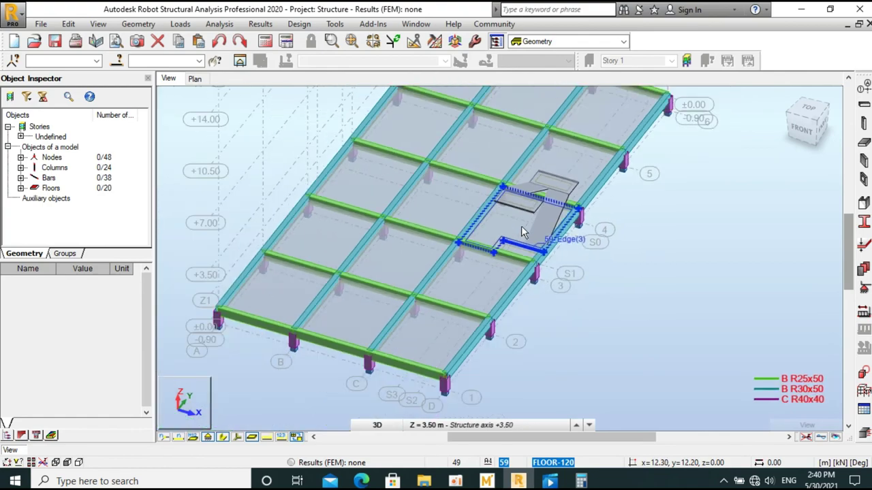
{"action": "mouse_move", "coordinate": [321, 233]}
{"action": "middle_mouse_down", "text": "shift"}
{"action": "mouse_move", "coordinate": [433, 227]}
{"action": "mouse_move", "coordinate": [430, 204]}
{"action": "mouse_move", "coordinate": [454, 253]}
{"action": "mouse_move", "coordinate": [463, 243]}
{"action": "middle_mouse_up", "text": "shift"}
{"action": "scroll", "coordinate": [429, 204], "scroll_direction": "up", "scroll_amount": 3}
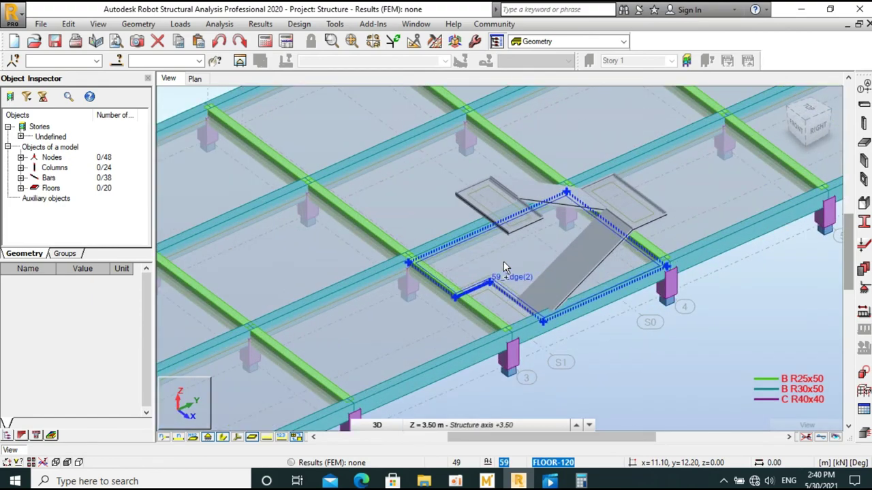
{"action": "scroll", "coordinate": [410, 234], "scroll_direction": "up", "scroll_amount": 3}
{"action": "scroll", "coordinate": [503, 238], "scroll_direction": "up", "scroll_amount": 3}
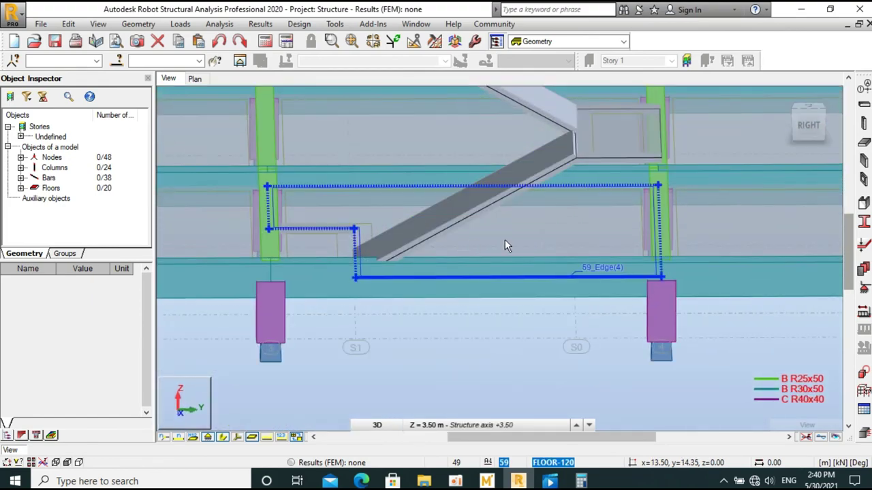
{"action": "left_click", "coordinate": [505, 244]}
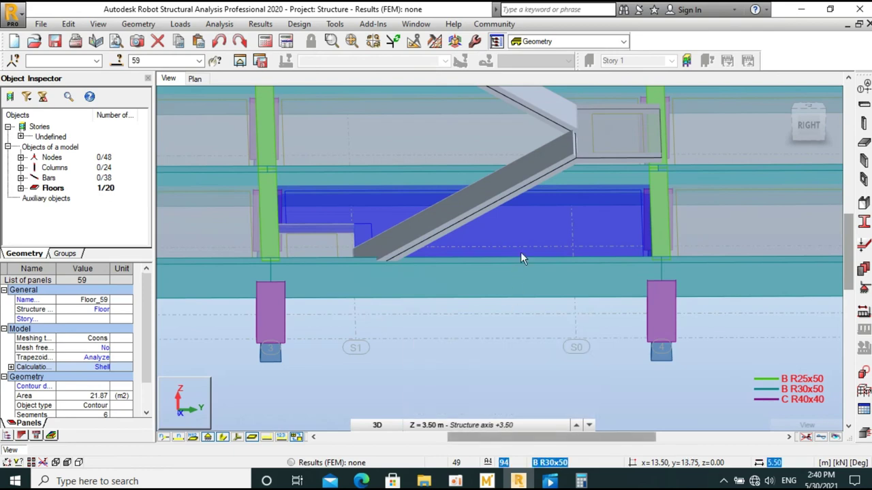
{"action": "scroll", "coordinate": [542, 237], "scroll_direction": "down", "scroll_amount": 2}
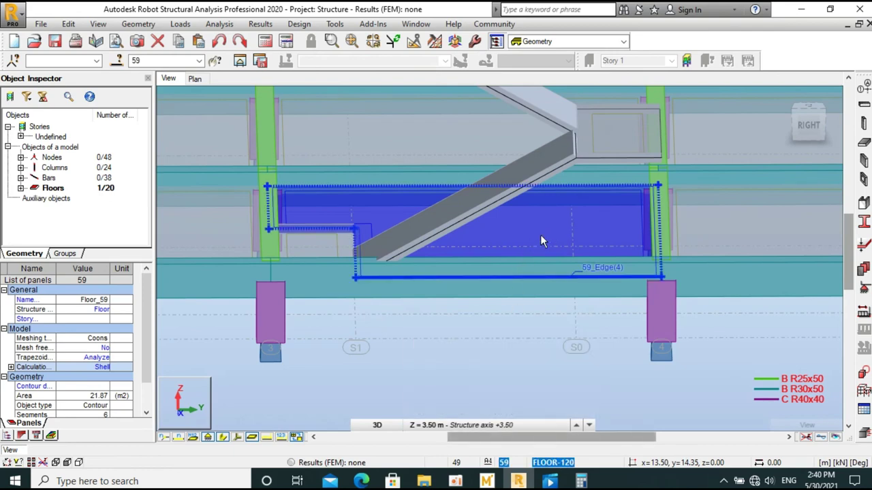
{"action": "scroll", "coordinate": [540, 234], "scroll_direction": "down", "scroll_amount": 2}
{"action": "left_click", "coordinate": [472, 359]}
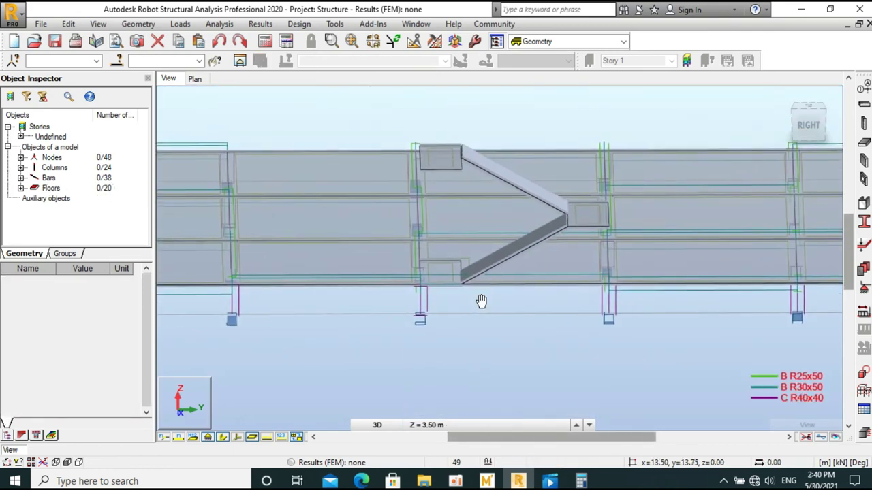
{"action": "mouse_move", "coordinate": [413, 234]}
{"action": "middle_mouse_down", "text": "shift"}
{"action": "mouse_move", "coordinate": [465, 288]}
{"action": "mouse_move", "coordinate": [427, 207]}
{"action": "mouse_move", "coordinate": [400, 219]}
{"action": "mouse_move", "coordinate": [412, 252]}
{"action": "mouse_move", "coordinate": [412, 226]}
{"action": "middle_mouse_up", "text": "shift"}
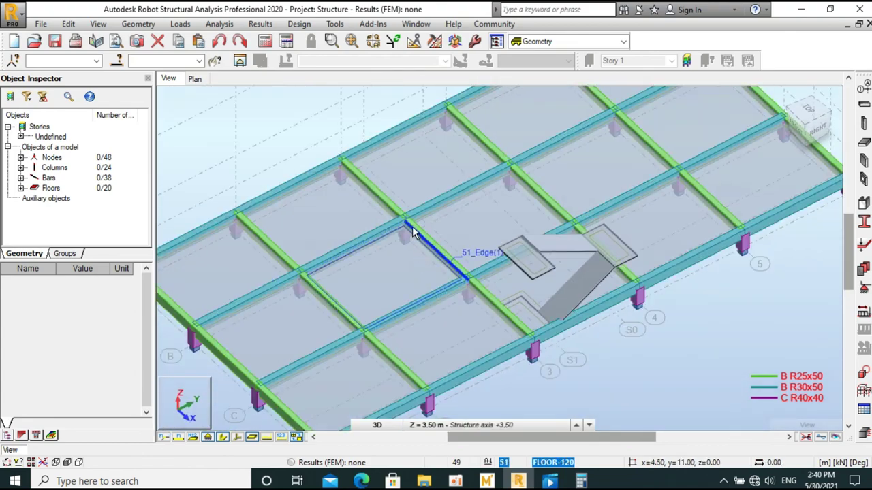
{"action": "scroll", "coordinate": [368, 204], "scroll_direction": "down", "scroll_amount": 3}
Step: Turn off Panel thickness under Panels / FE display settings
{"action": "right_click", "coordinate": [318, 119]}
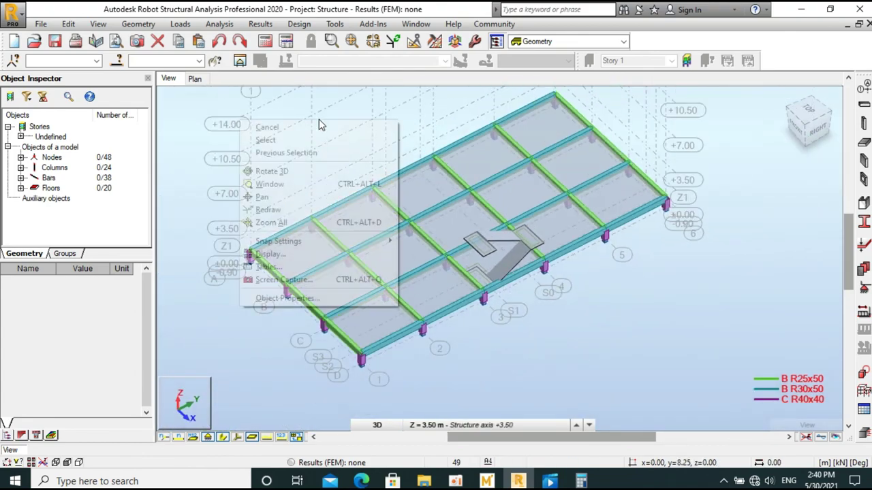
{"action": "left_click", "coordinate": [313, 254]}
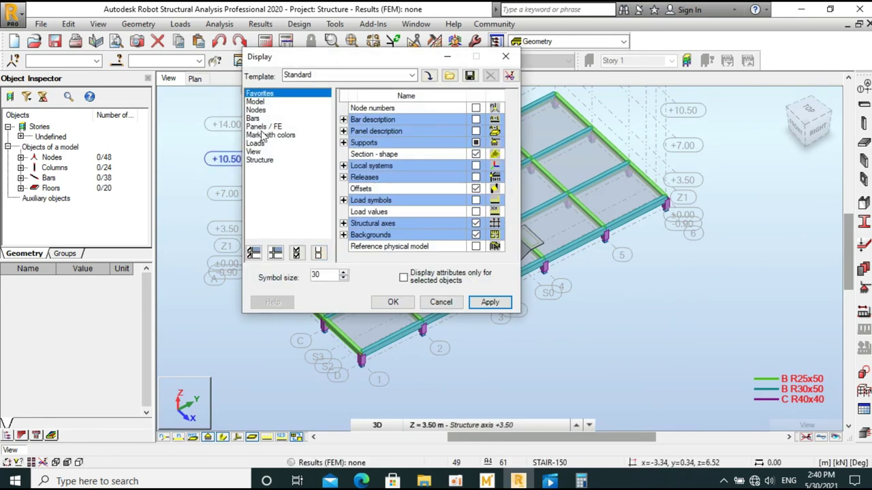
{"action": "left_click", "coordinate": [264, 127]}
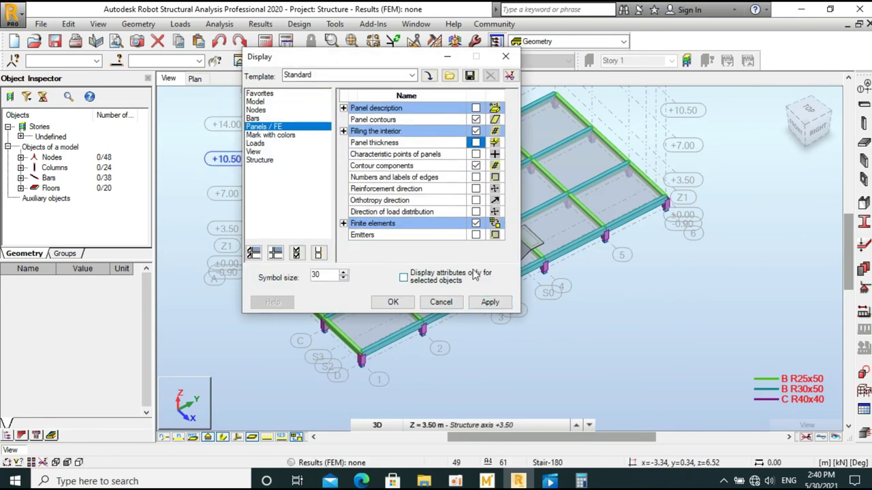
{"action": "left_click", "coordinate": [498, 303]}
{"action": "left_click", "coordinate": [393, 303]}
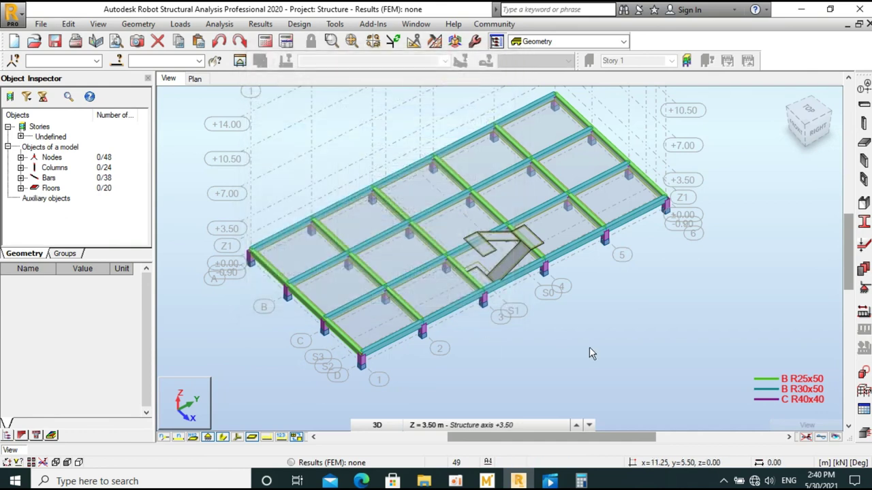
Step: Rotate the model in 3D to a front-right isometric view
{"action": "scroll", "coordinate": [341, 177], "scroll_direction": "down", "scroll_amount": 2}
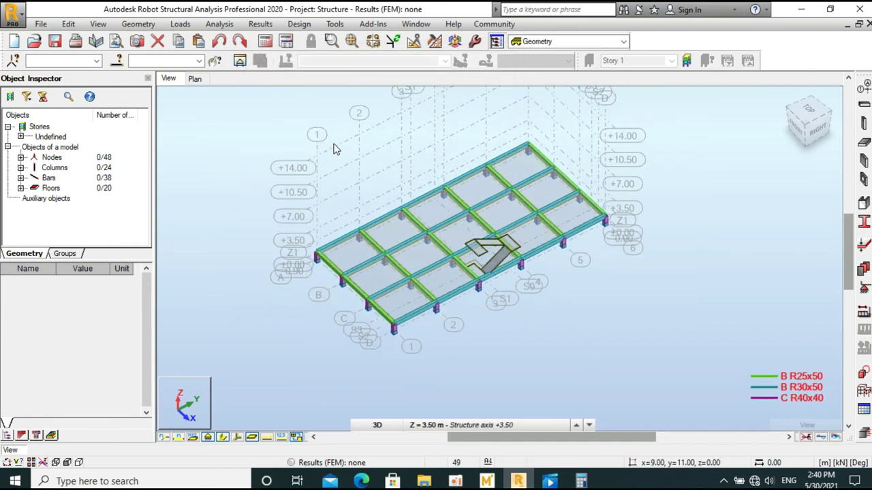
{"action": "right_click", "coordinate": [333, 144]}
{"action": "left_click", "coordinate": [327, 196]}
{"action": "mouse_move", "coordinate": [352, 206]}
{"action": "left_mouse_down"}
{"action": "mouse_move", "coordinate": [379, 171]}
{"action": "mouse_move", "coordinate": [356, 214]}
{"action": "mouse_move", "coordinate": [374, 224]}
{"action": "mouse_move", "coordinate": [338, 252]}
{"action": "mouse_move", "coordinate": [369, 243]}
{"action": "left_mouse_up"}
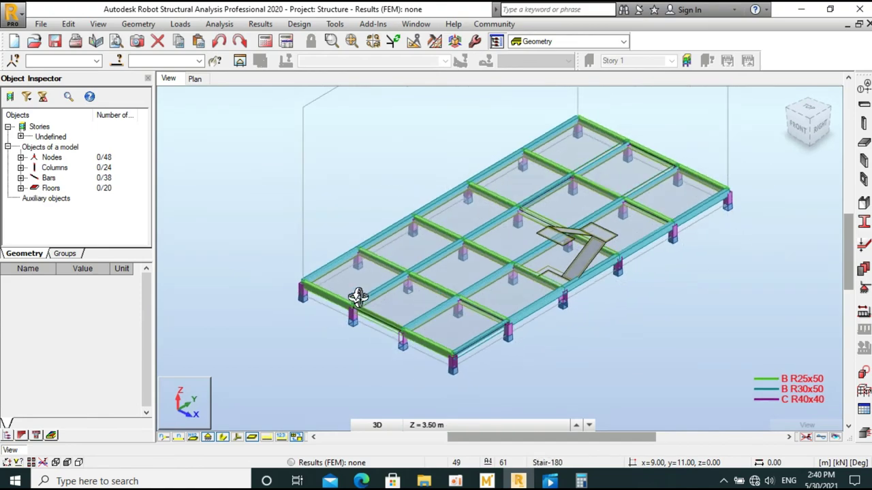